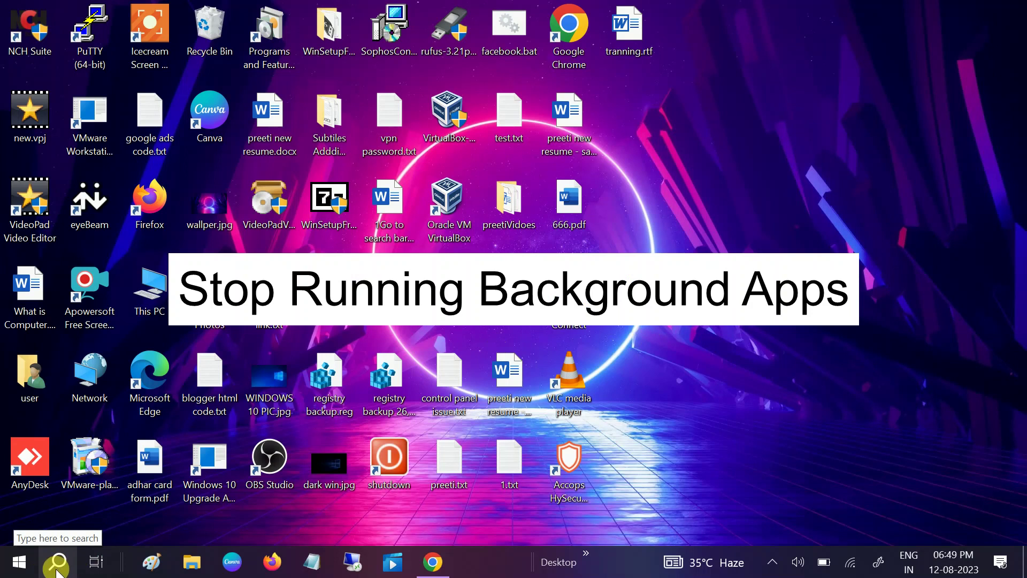
- Search 'back' from the taskbar and open the Background apps settings page
left_click(57, 569)
type("back")
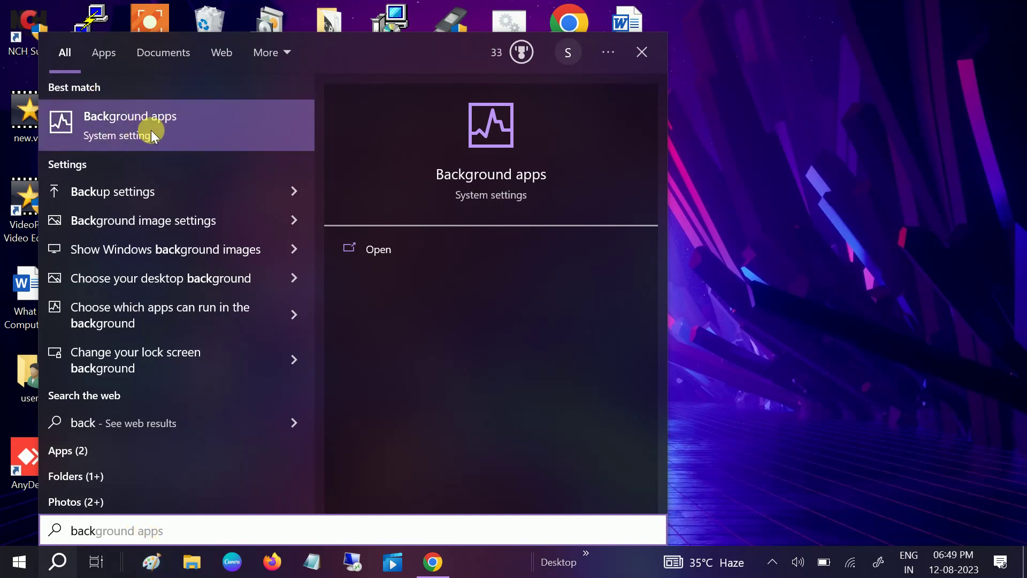
left_click(167, 122)
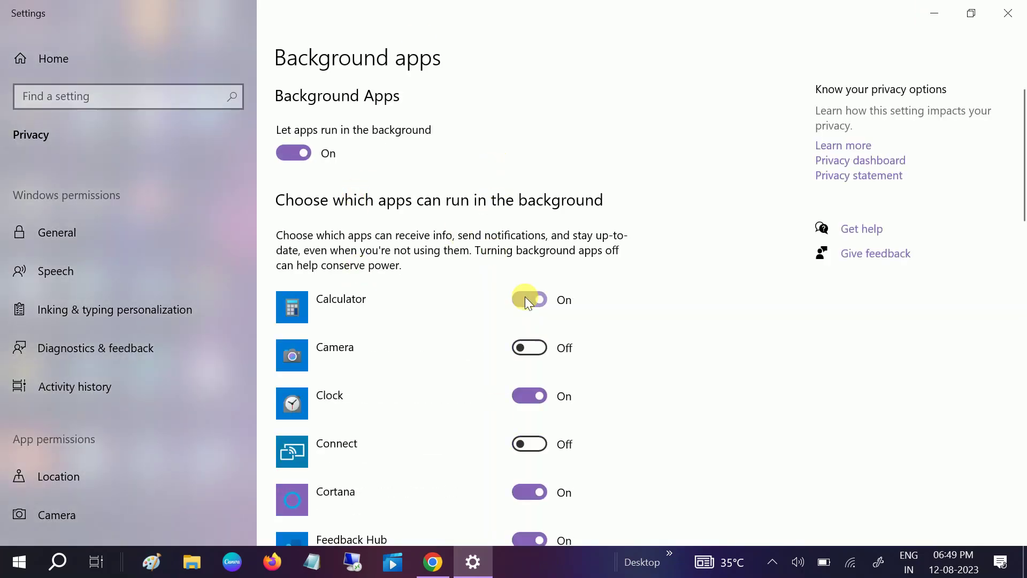
- Switch Calculator's background-apps toggle off
scroll(524, 260, "down", 3)
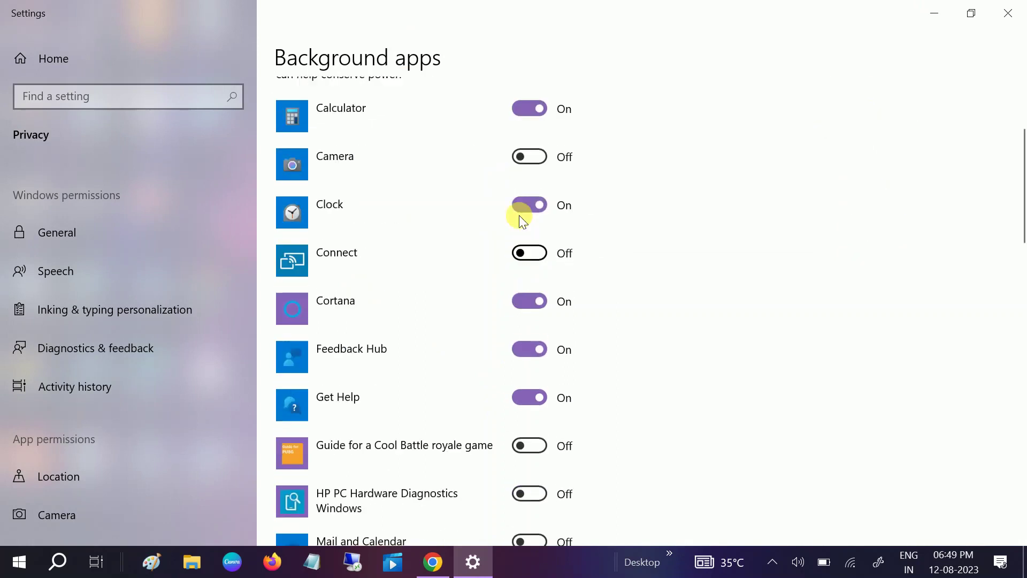
scroll(509, 246, "up", 3)
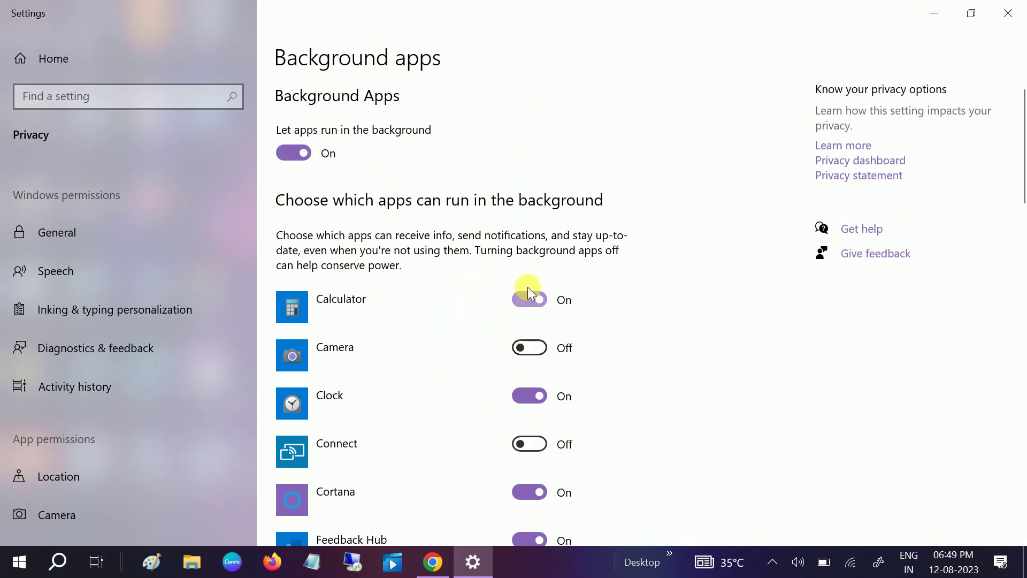
left_click(528, 309)
scroll(534, 324, "down", 4)
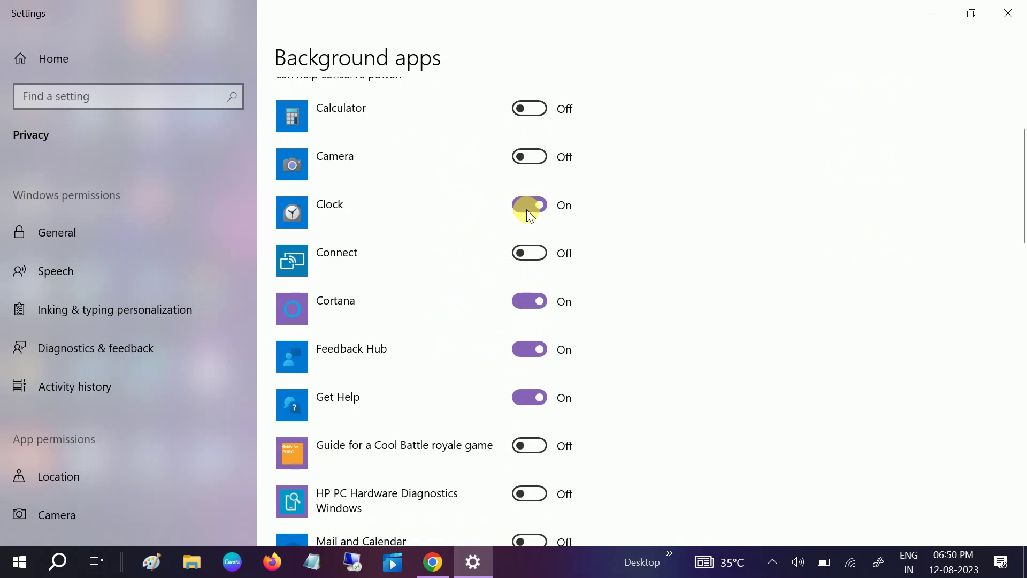
scroll(535, 227, "up", 4)
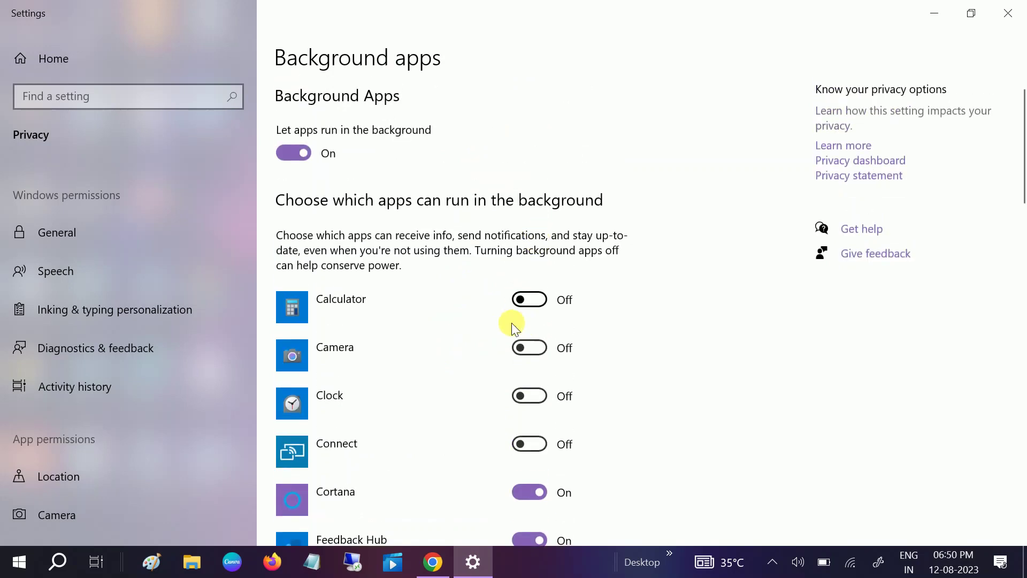
left_click(59, 562)
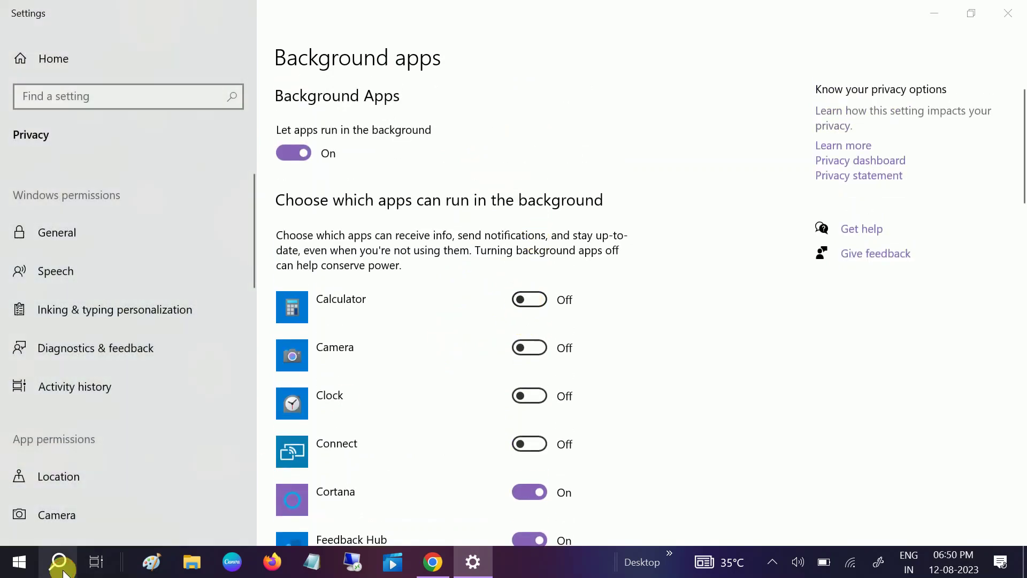
type("cal")
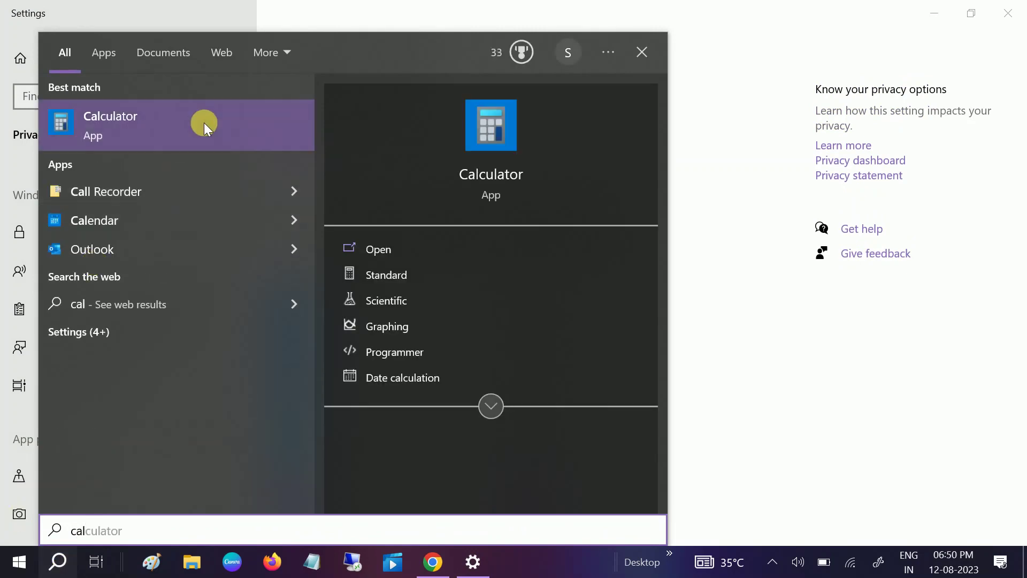
left_click(204, 123)
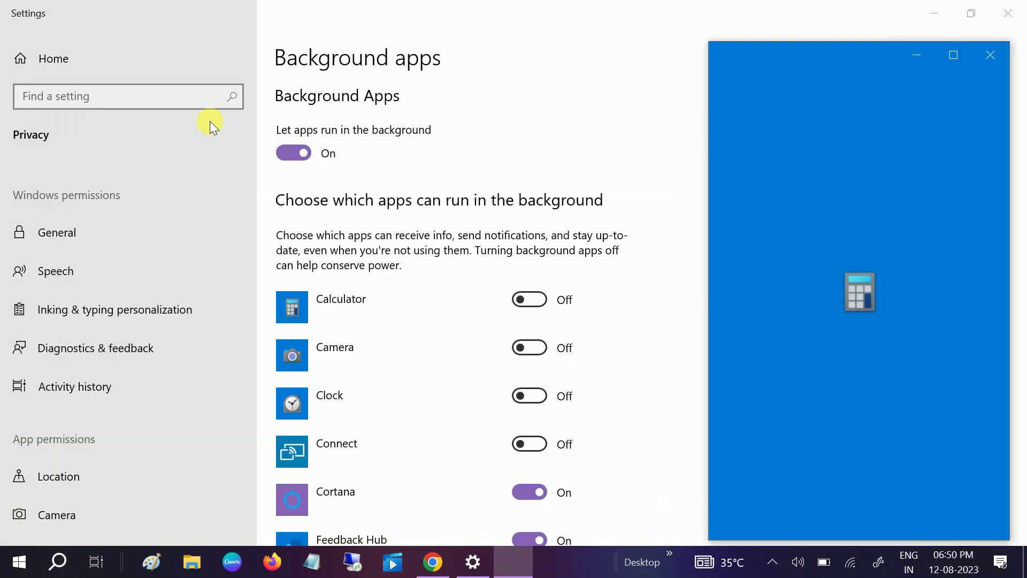
left_click(990, 60)
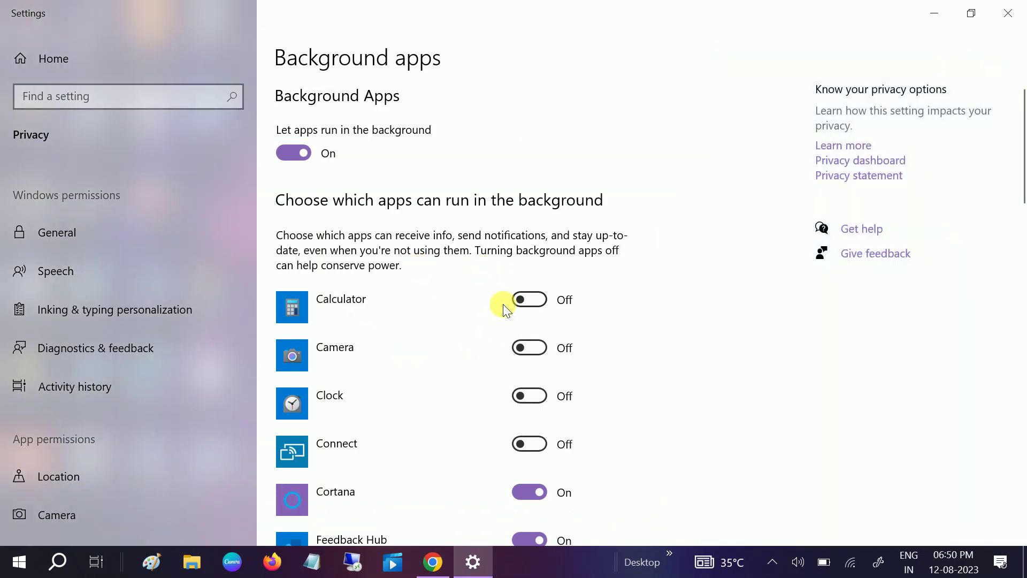
- Turn off background running for Cortana, Feedback Hub, Get Help, Media Player, Messaging and Microsoft 365
scroll(582, 327, "down", 3)
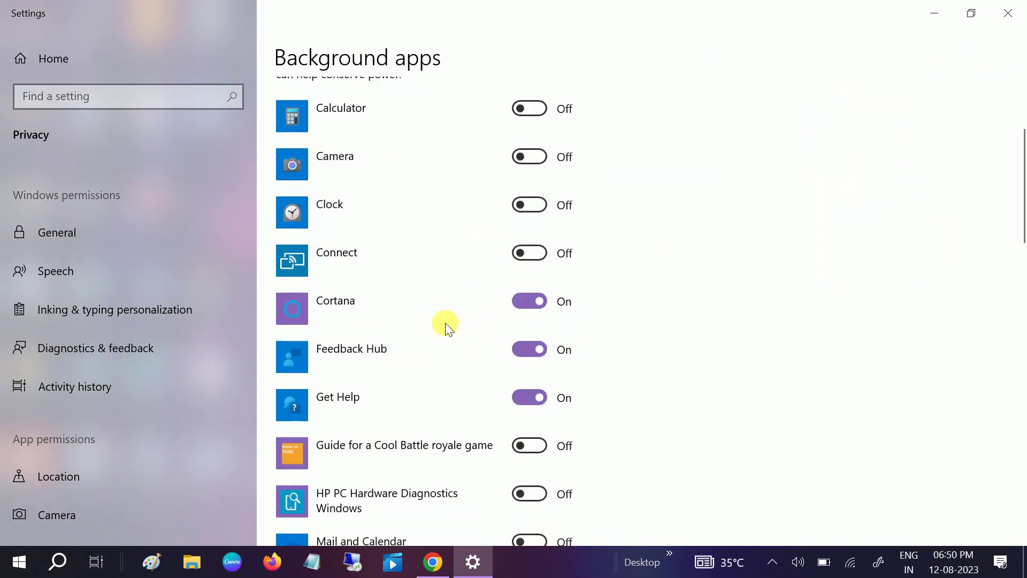
left_click(522, 301)
left_click(530, 350)
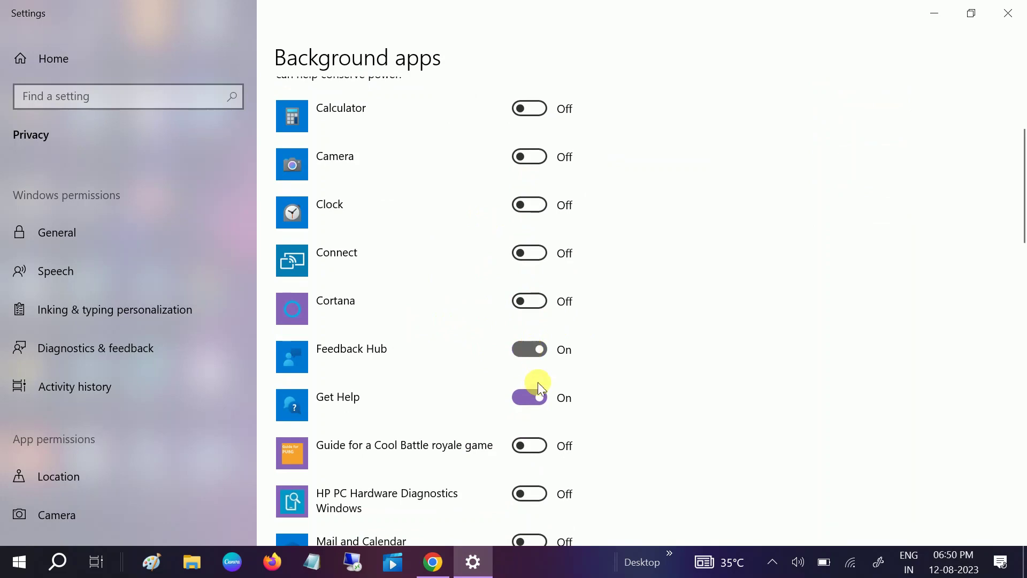
left_click(532, 398)
scroll(599, 277, "down", 3)
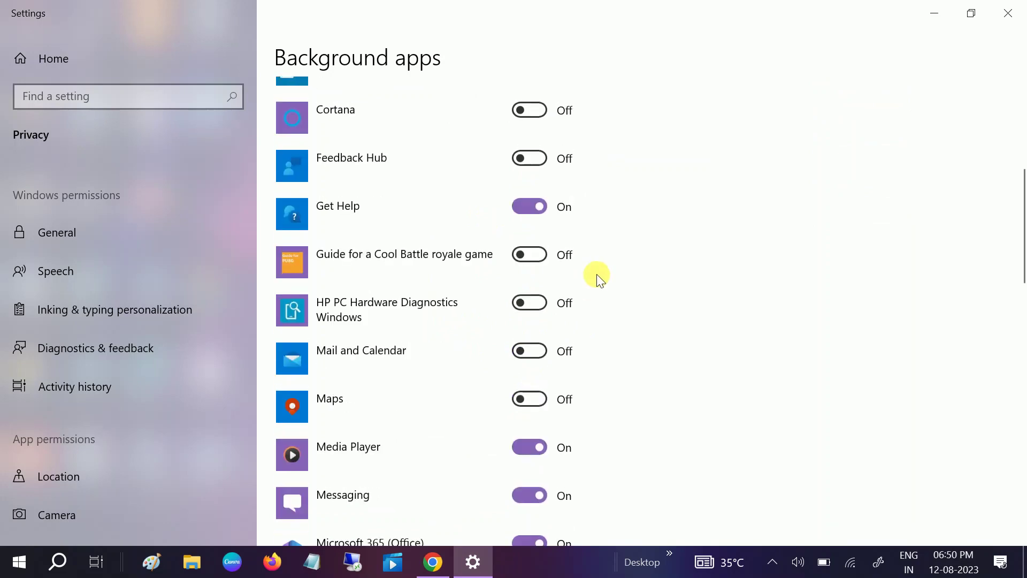
left_click(530, 208)
scroll(559, 321, "down", 3)
left_click(529, 307)
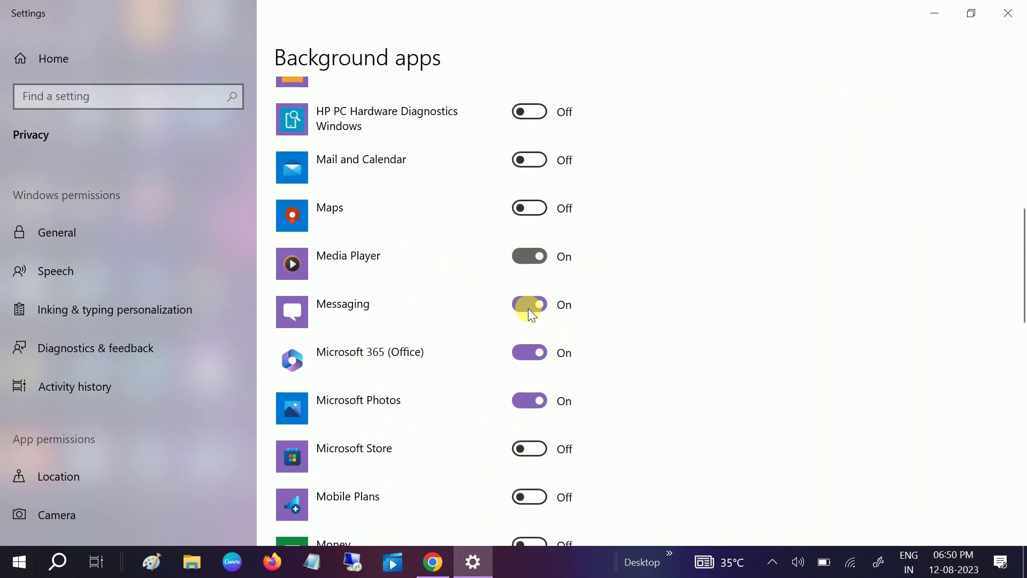
left_click(531, 354)
left_click(532, 400)
scroll(585, 291, "down", 6)
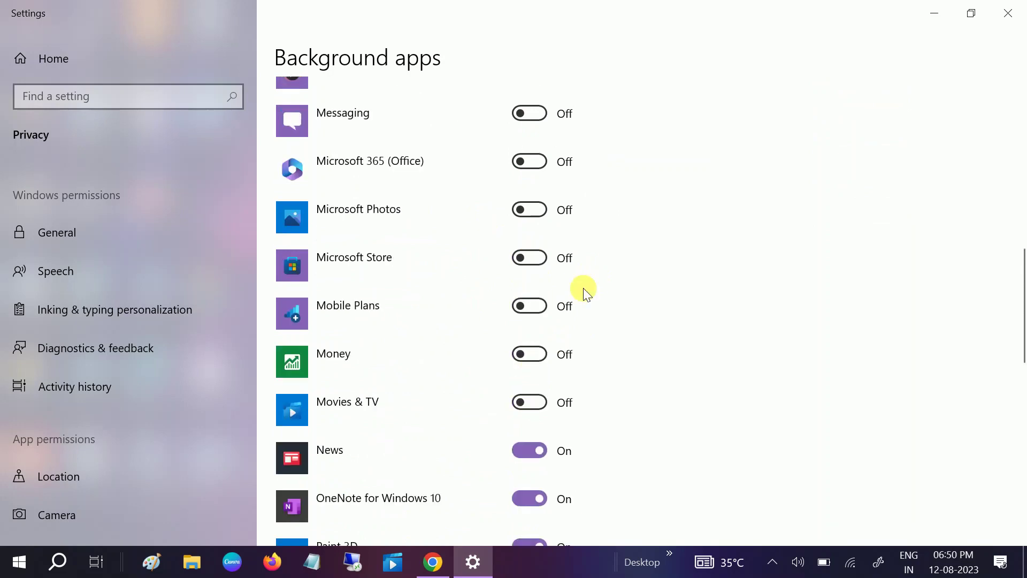
- Turn off News, OneNote, Paint 3D, Settings, Skype, SketchBook, Windows Security and Xbox Console Companion
left_click(521, 259)
left_click(531, 313)
left_click(533, 356)
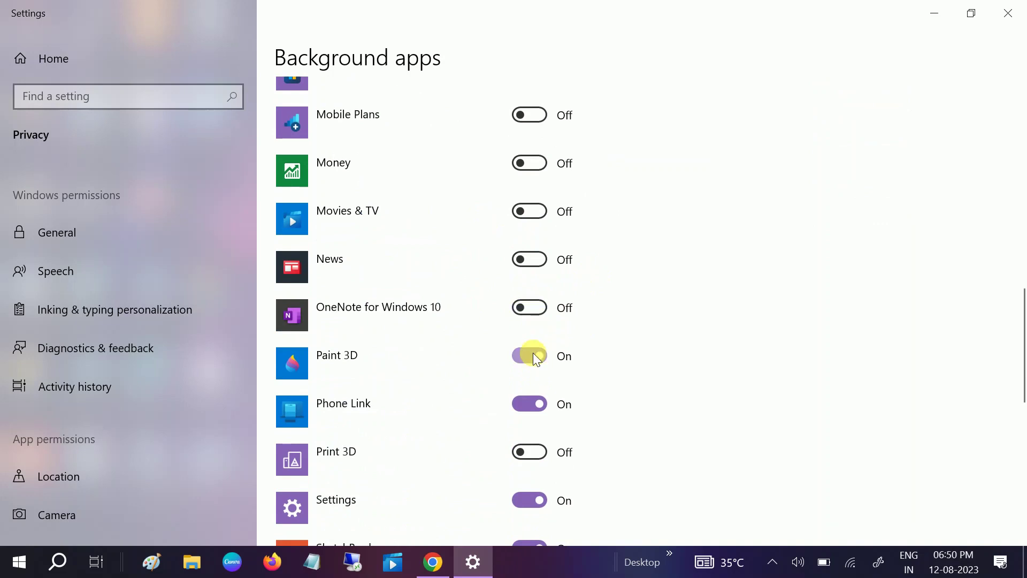
scroll(615, 267, "down", 2)
scroll(616, 268, "down", 2)
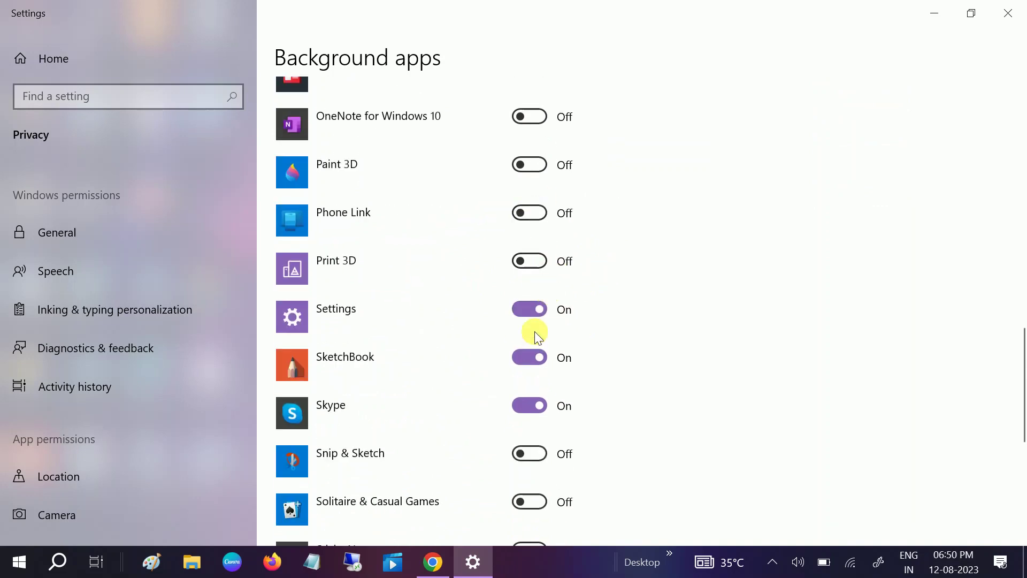
left_click(530, 310)
scroll(589, 261, "down", 4)
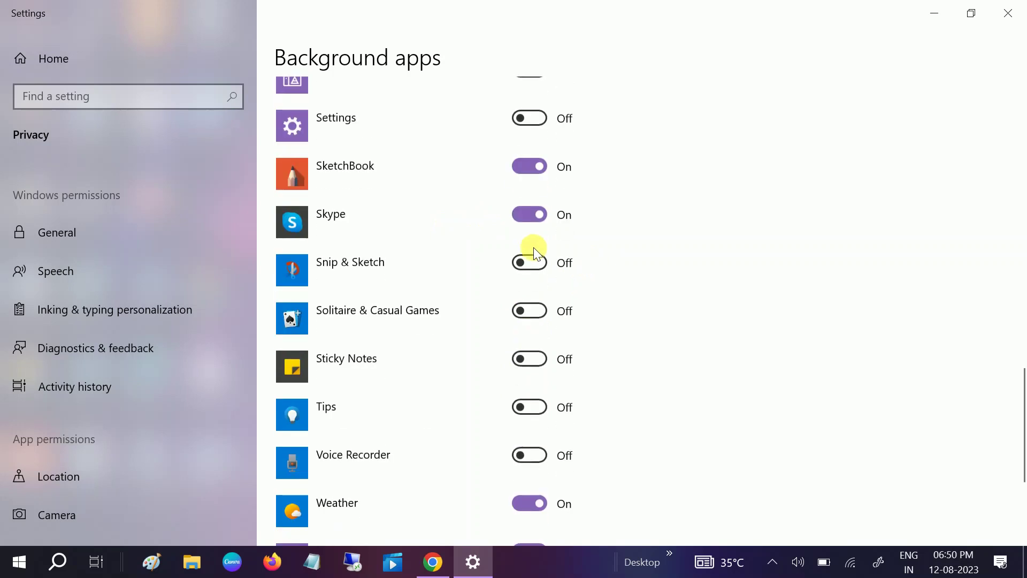
left_click(521, 214)
left_click(525, 166)
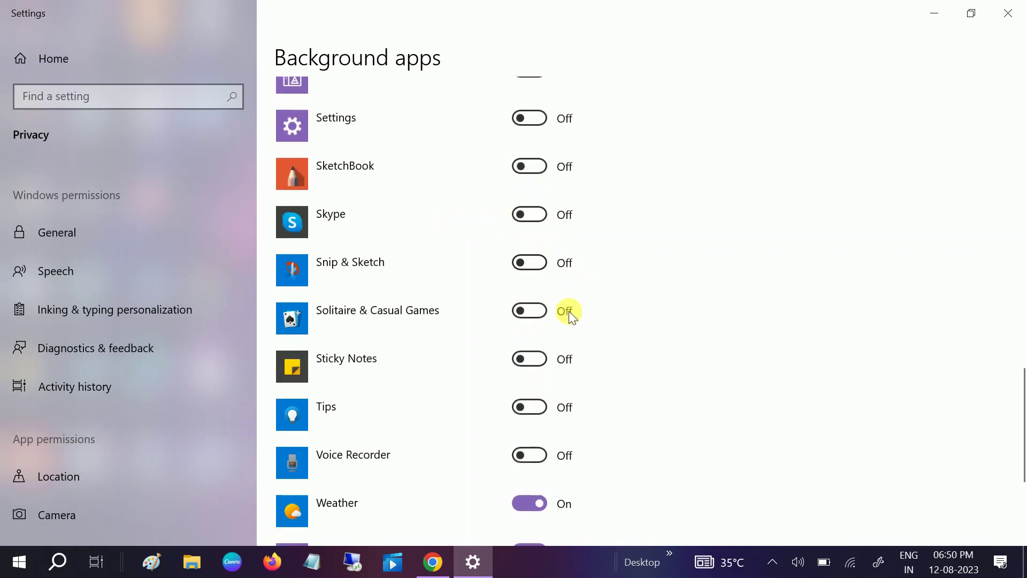
scroll(546, 386, "down", 3)
left_click(530, 409)
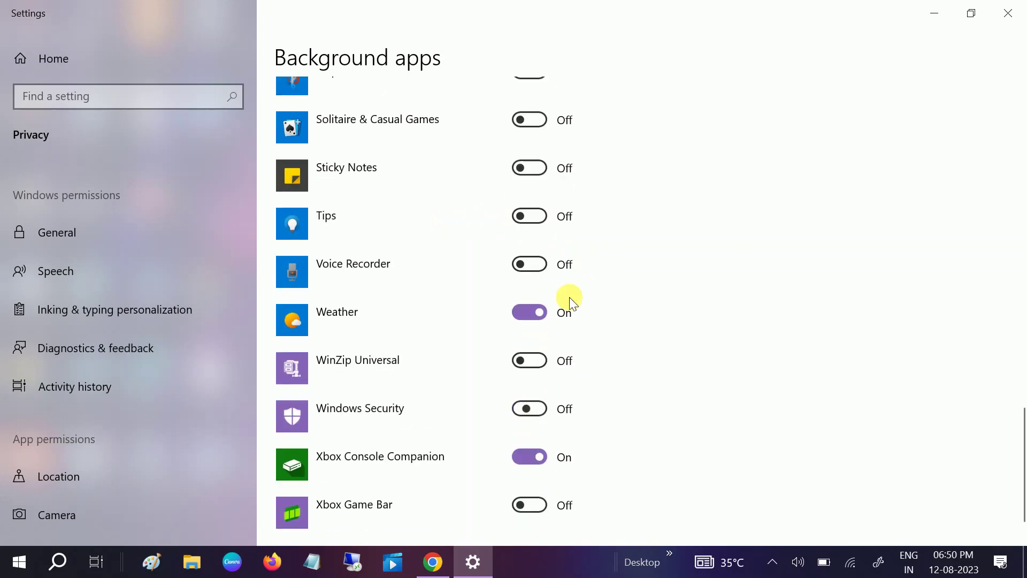
scroll(569, 297, "down", 1)
left_click(530, 406)
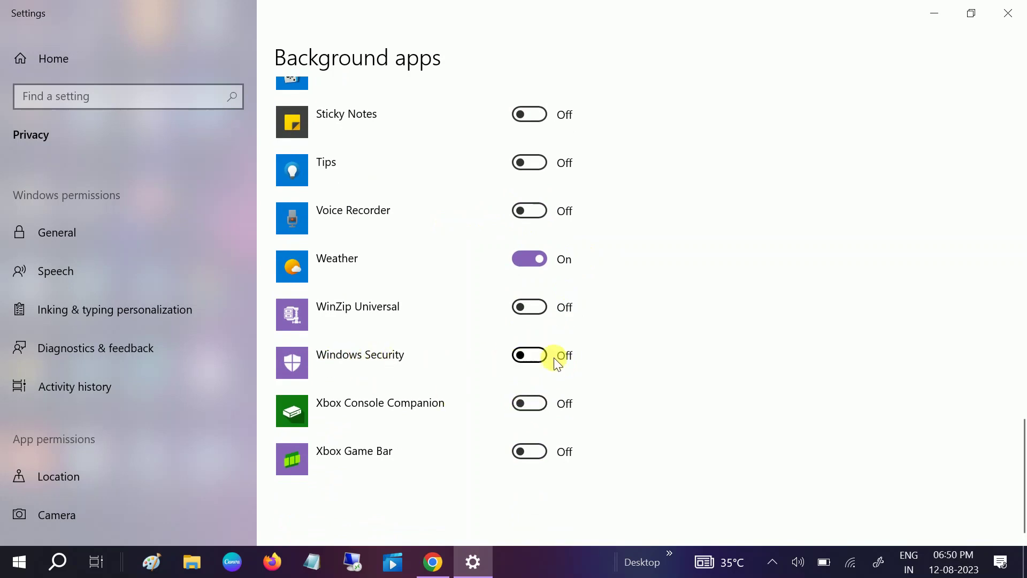
- Switch Windows Security back on, turn Weather off, and close Settings
left_click_drag(533, 358, 472, 374)
left_click_drag(535, 256, 543, 277)
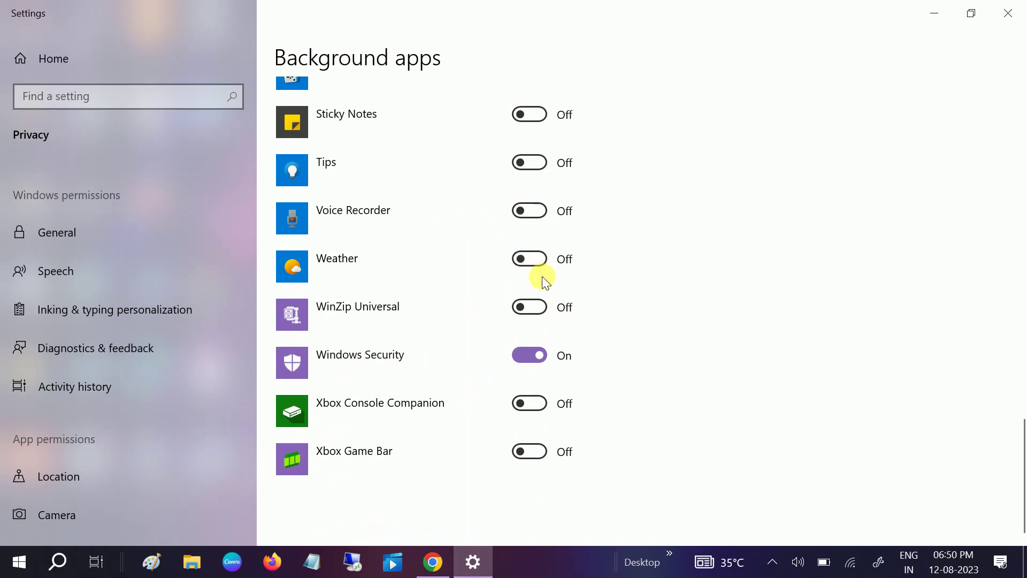
scroll(542, 276, "up", 15)
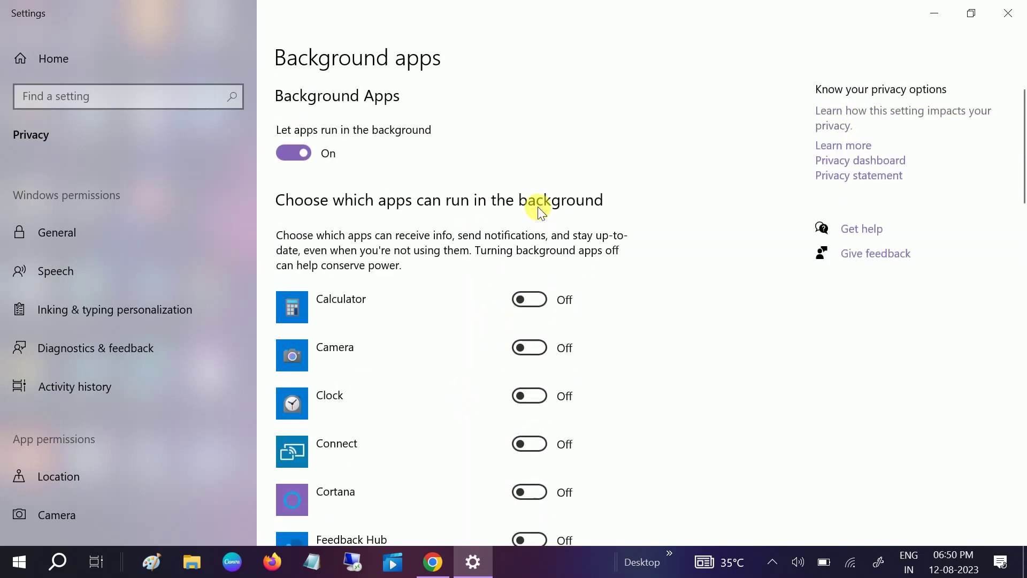
scroll(537, 206, "down", 4)
scroll(537, 226, "down", 12)
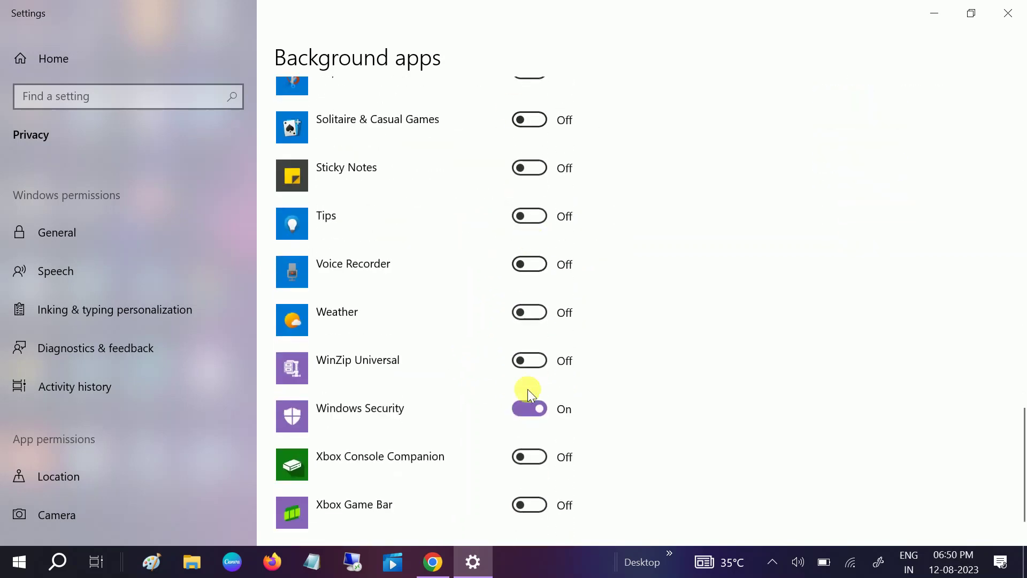
scroll(528, 364, "down", 1)
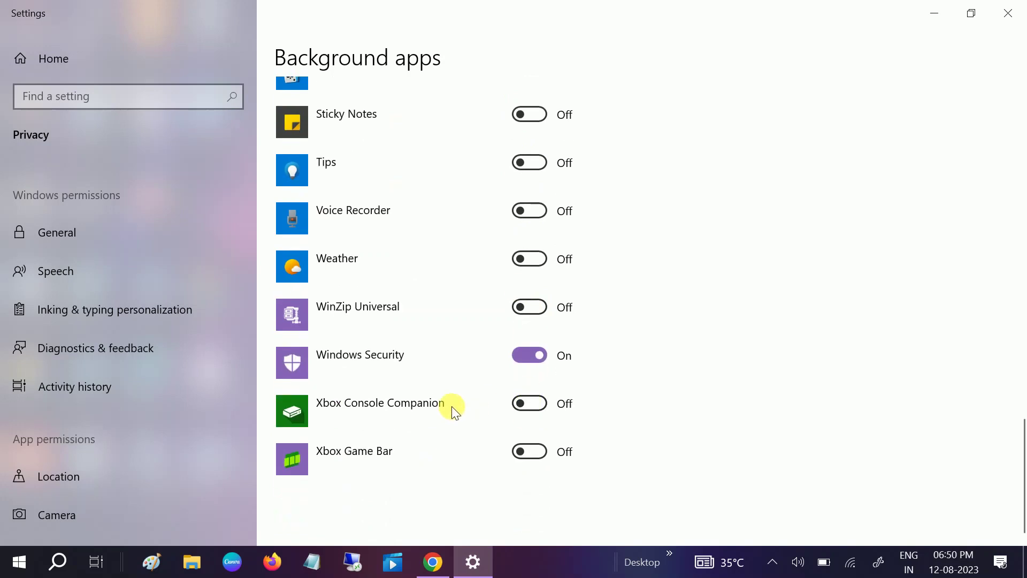
left_click(1020, 13)
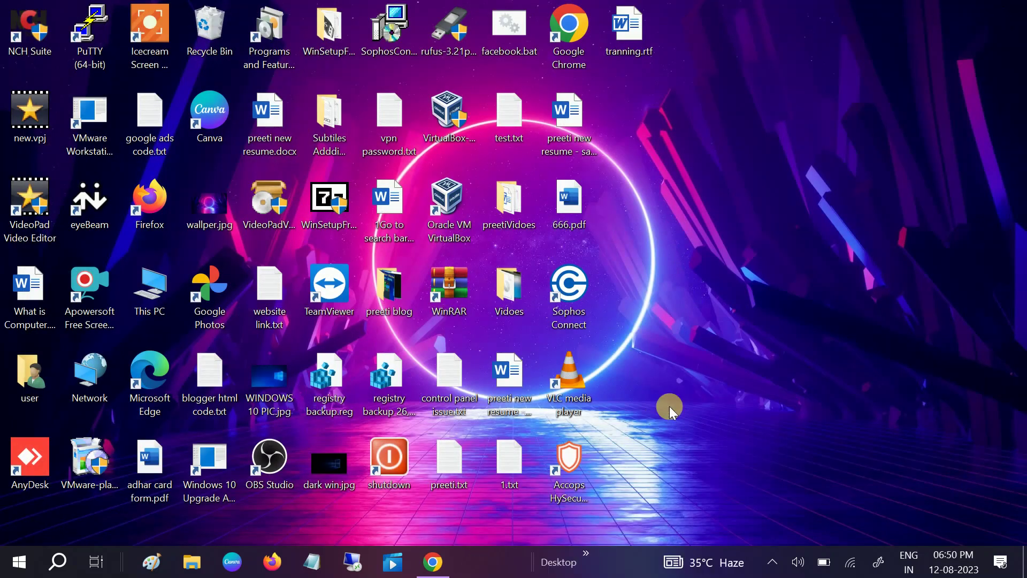
left_click(199, 569)
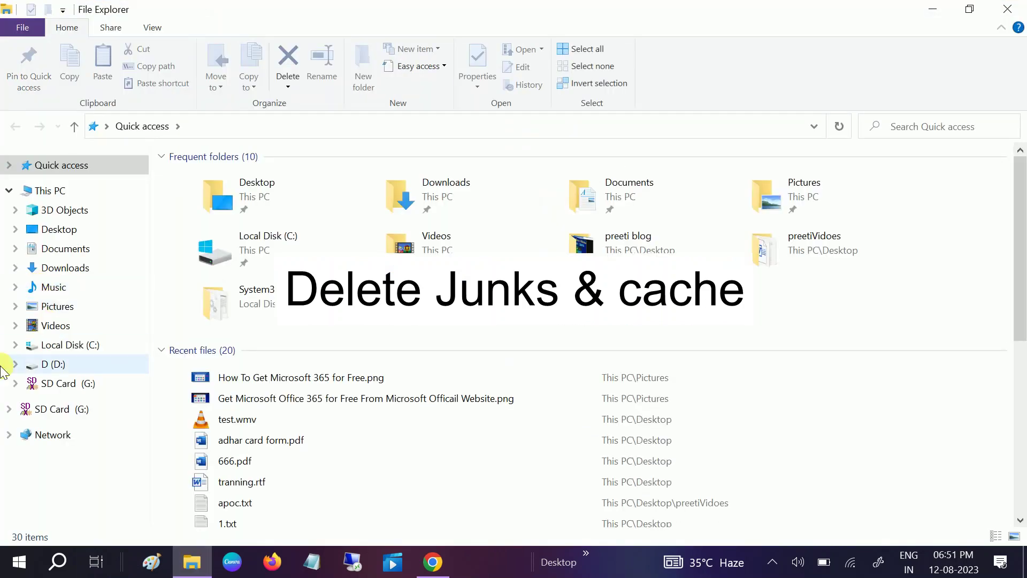
left_click(49, 191)
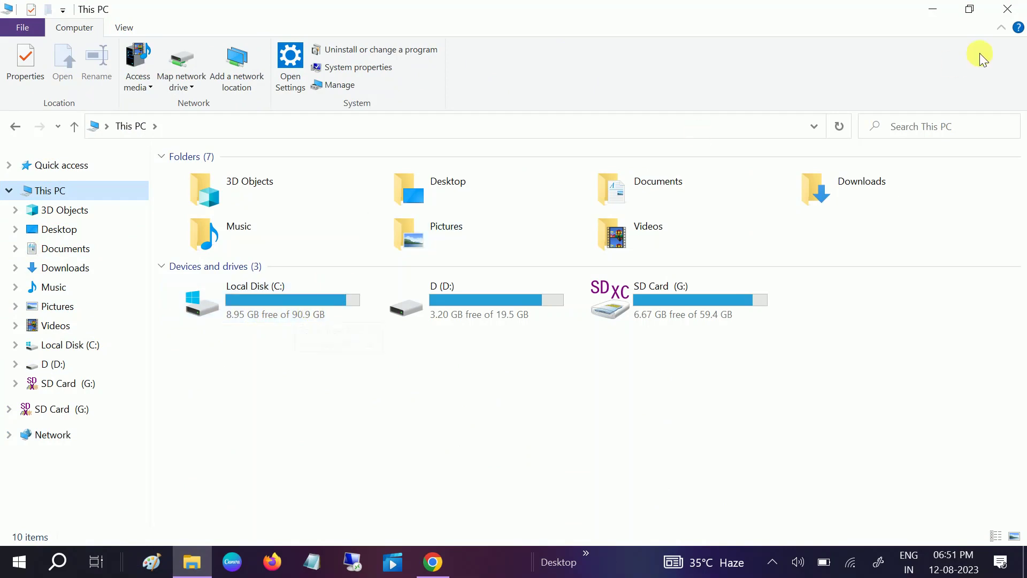
left_click(1007, 10)
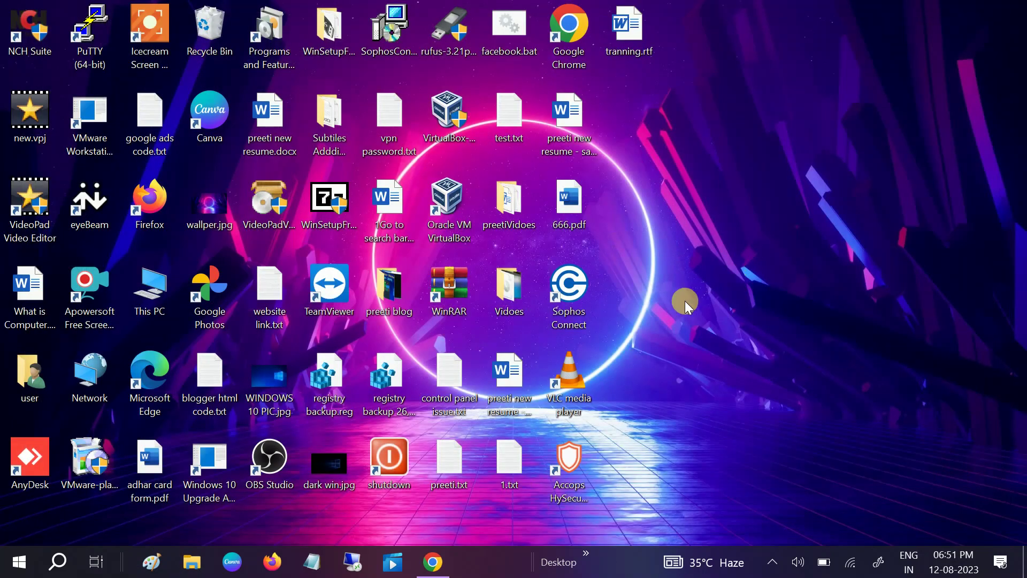
- Open C:\Windows\Temp by running 'temp' from the Run dialog
key("super+r")
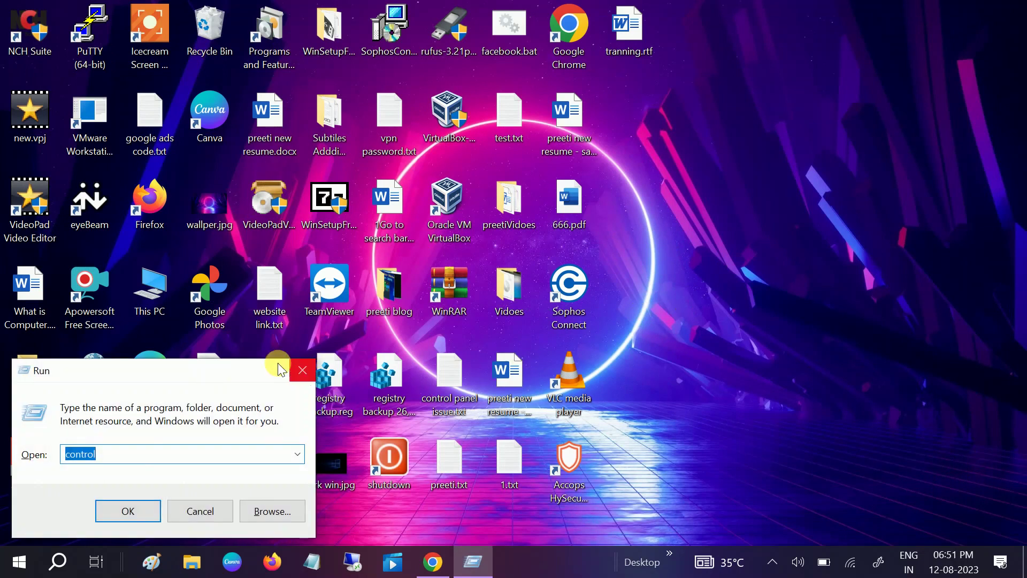
left_click_drag(239, 370, 503, 204)
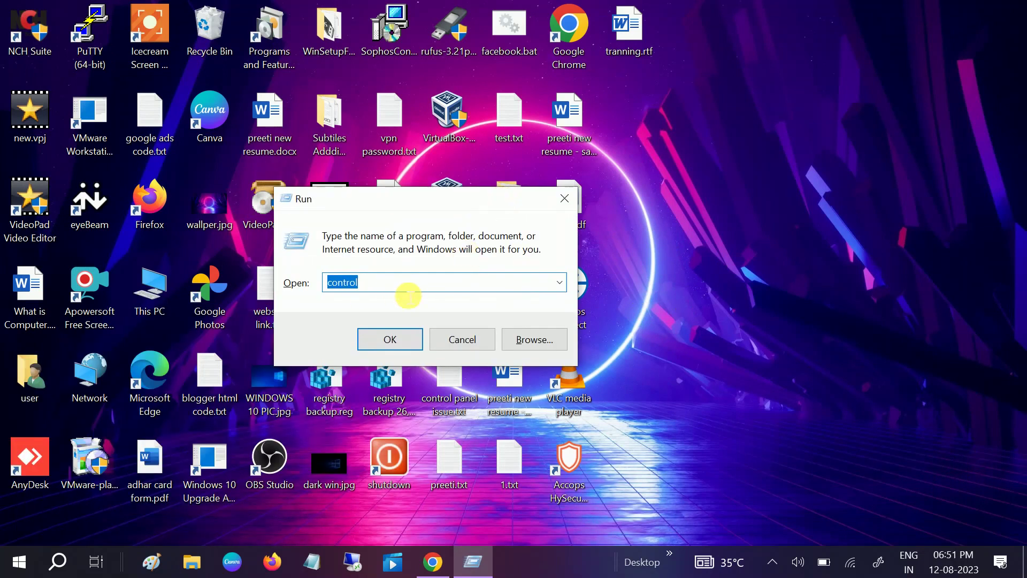
left_click(56, 568)
type("run")
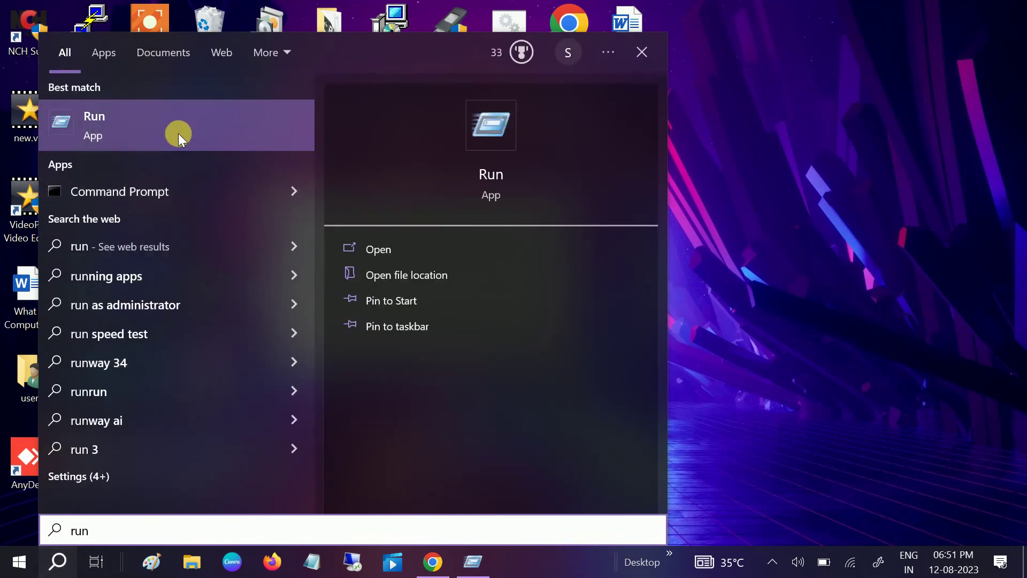
left_click(178, 132)
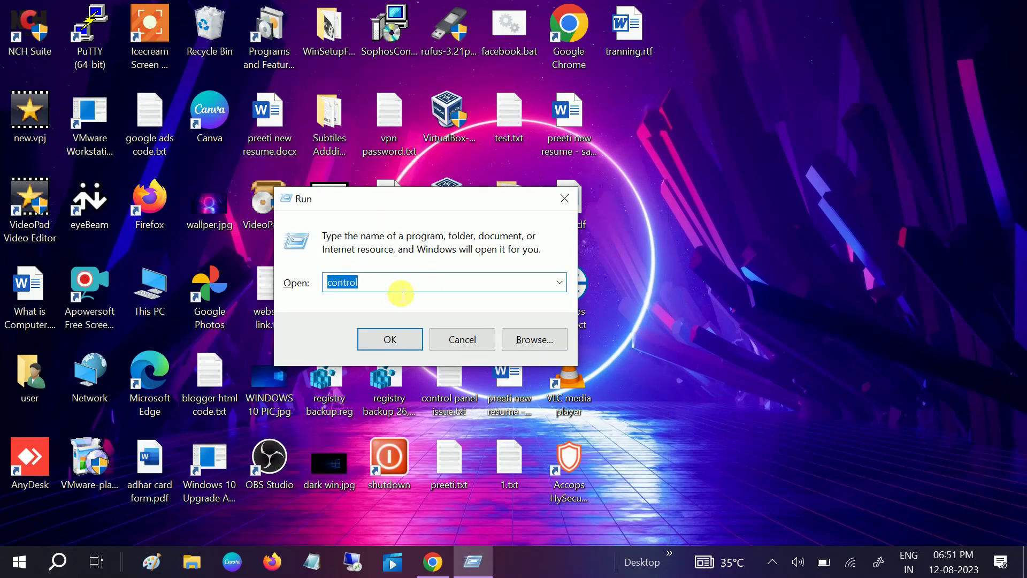
type("temp")
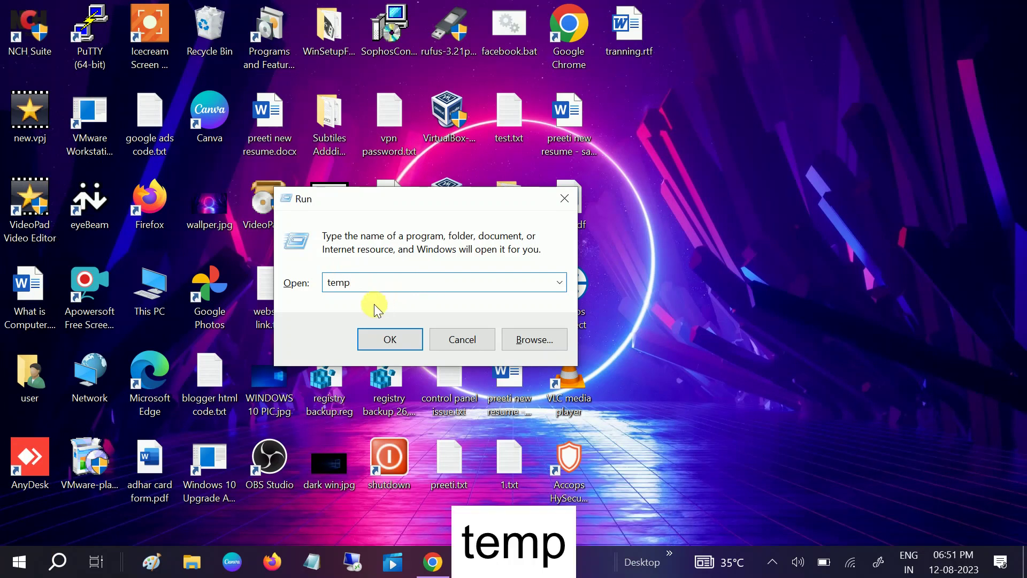
left_click(386, 345)
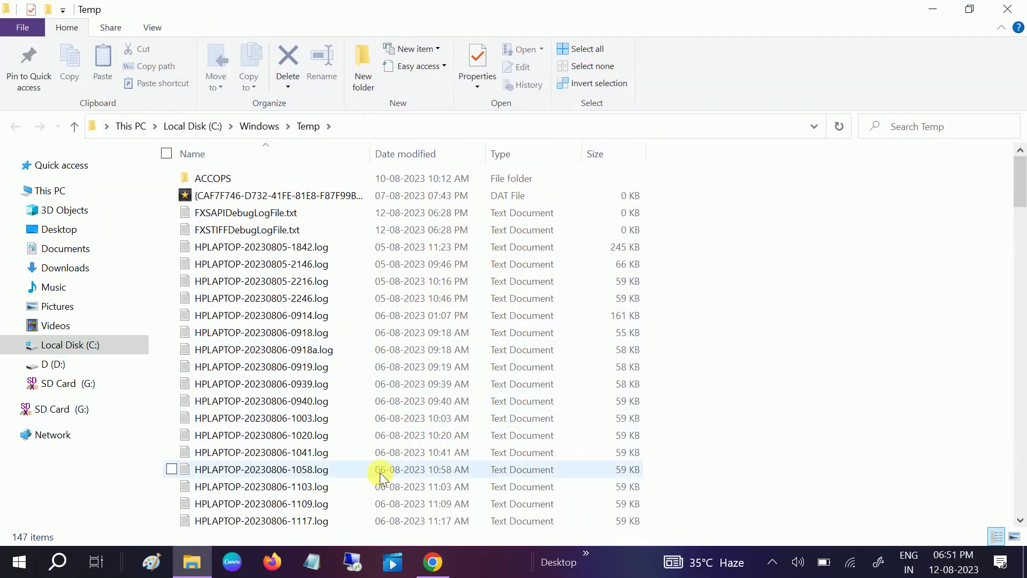
- Permanently delete all 147 items in C:\Windows\Temp, skipping in-use files, then close the folder
scroll(436, 394, "down", 20)
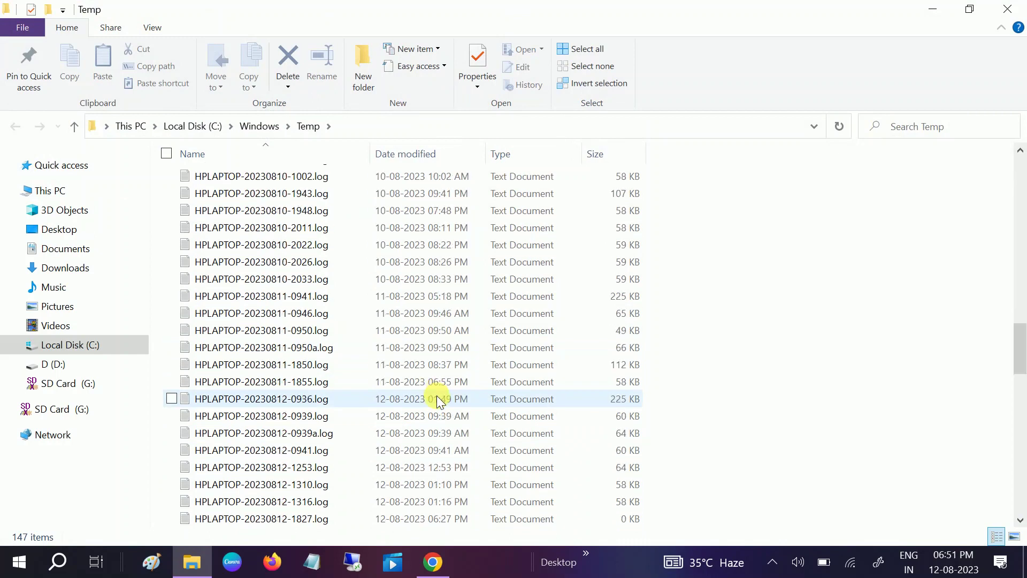
scroll(438, 415, "down", 18)
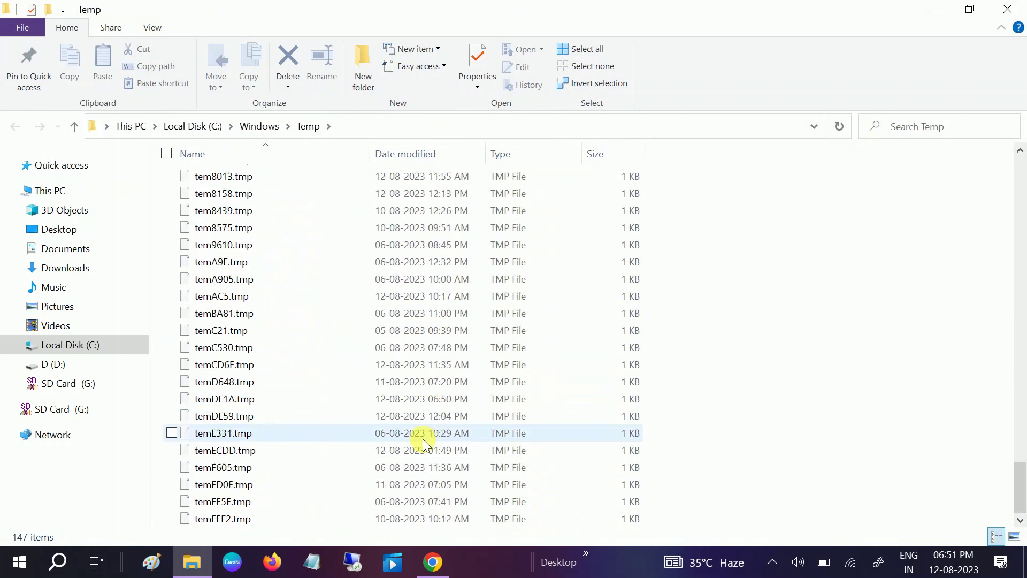
key("ctrl+a")
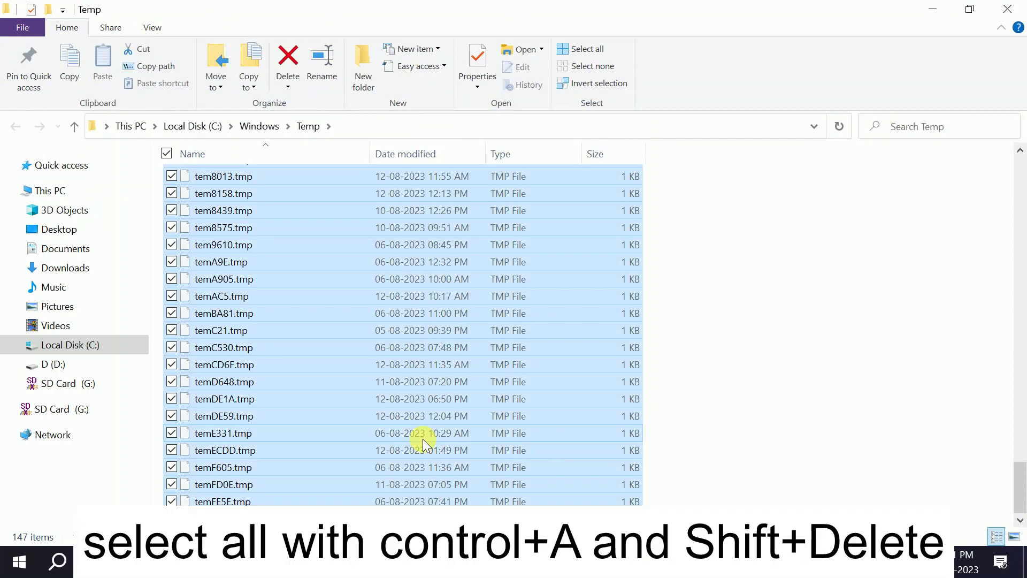
key("shift+Delete")
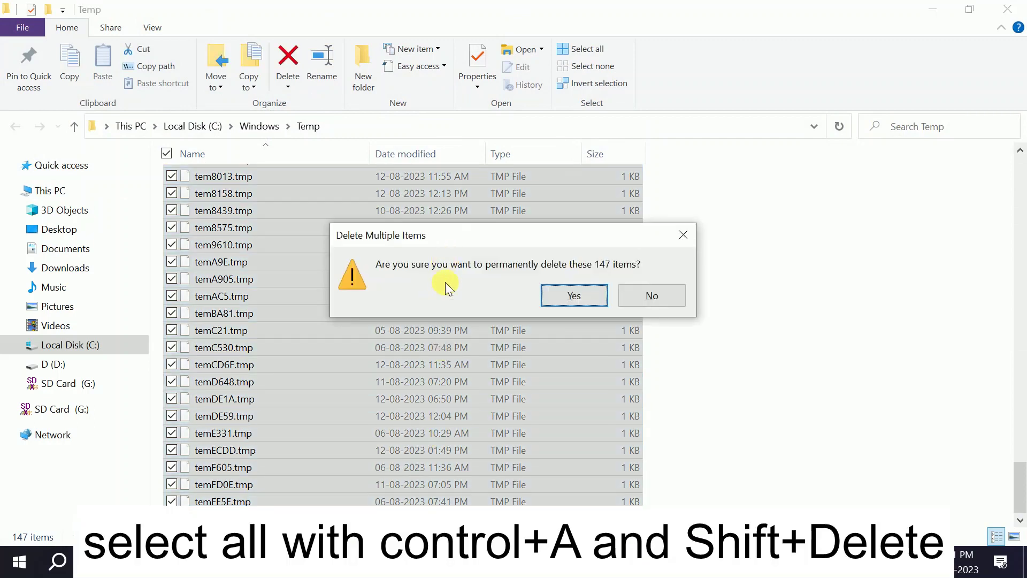
left_click(571, 294)
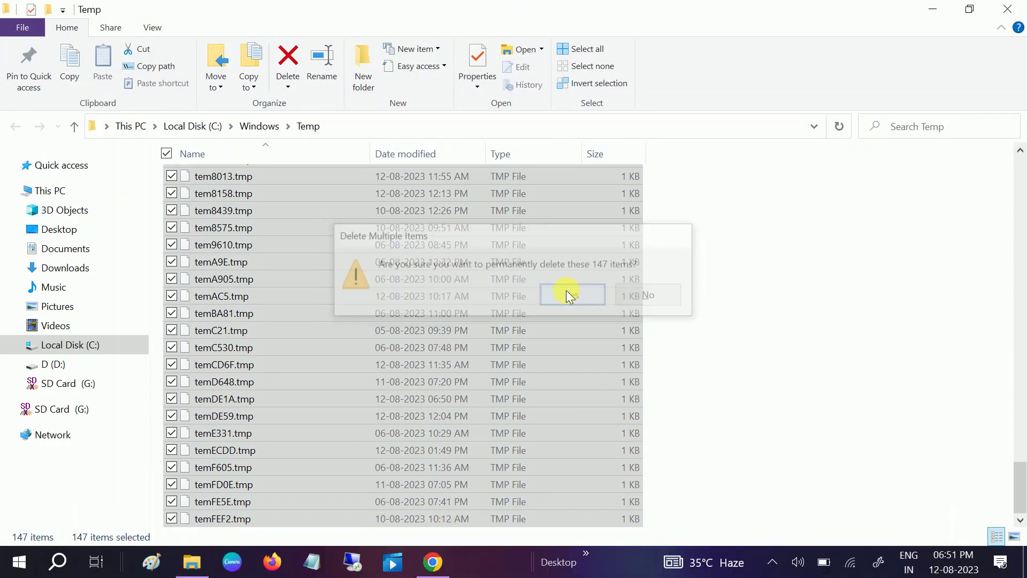
left_click(259, 260)
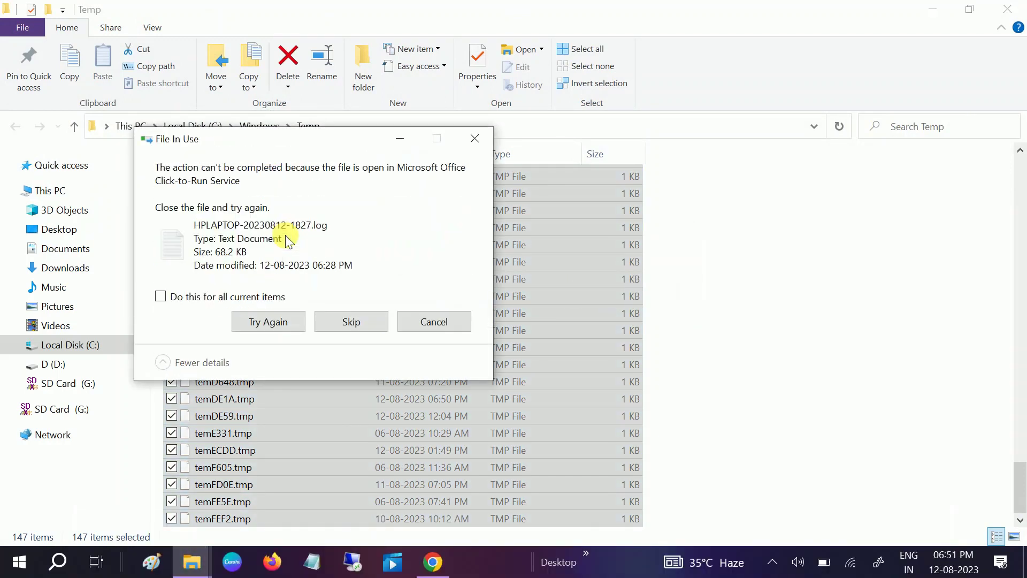
left_click(184, 303)
left_click(326, 322)
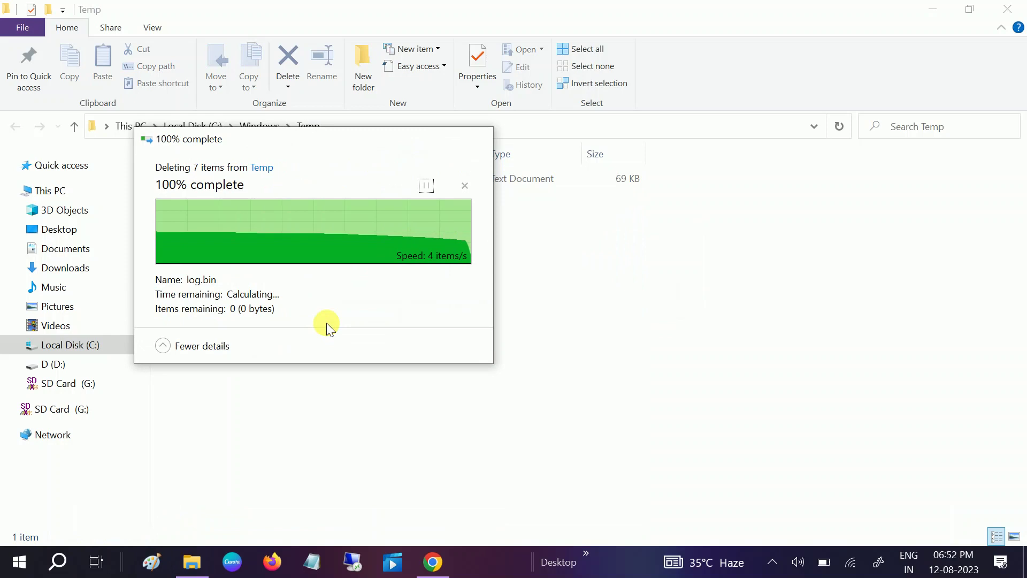
left_click(1007, 9)
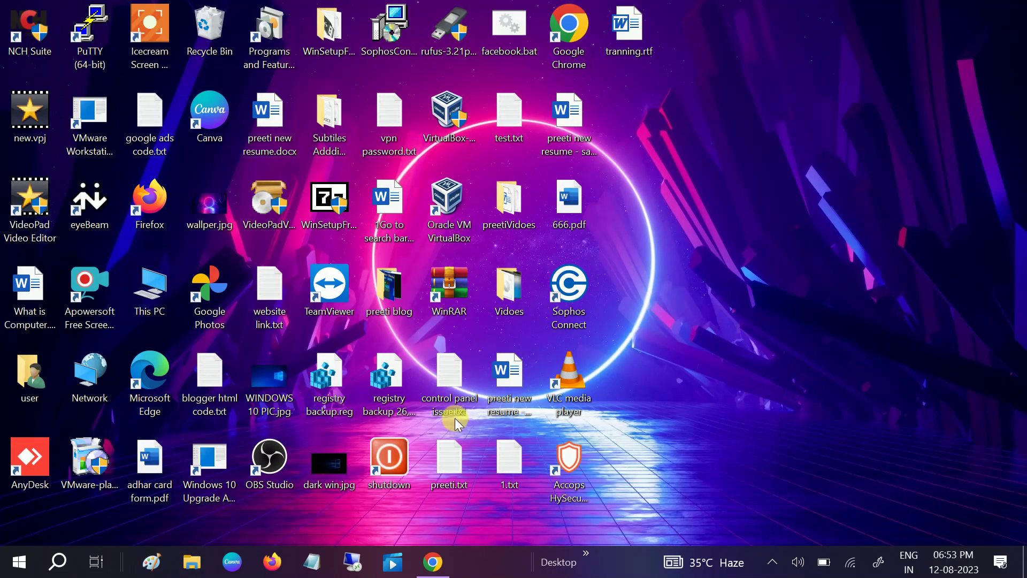
- Open the user's own Temp folder by running %temp% from Run
left_click(58, 569)
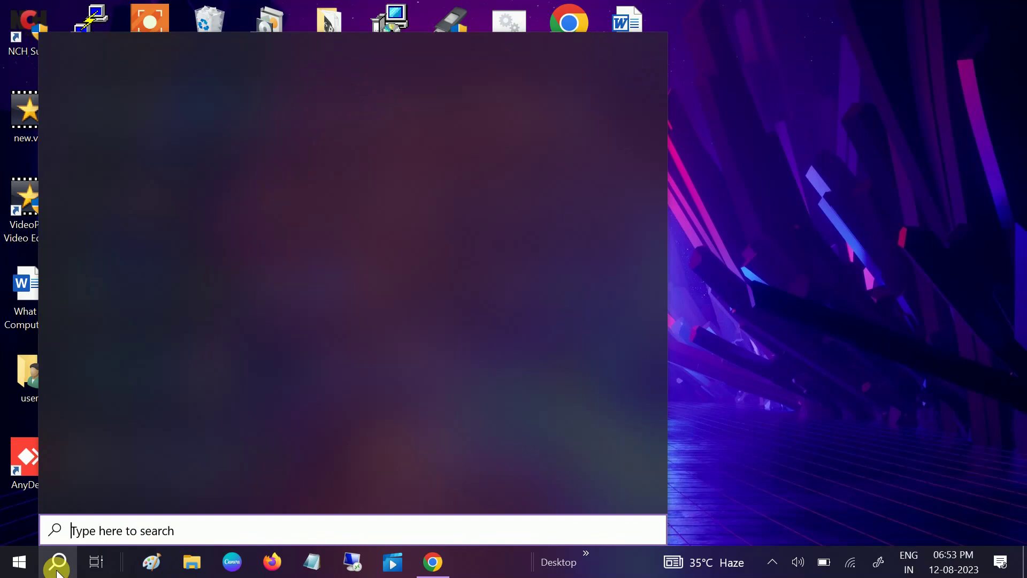
left_click(115, 252)
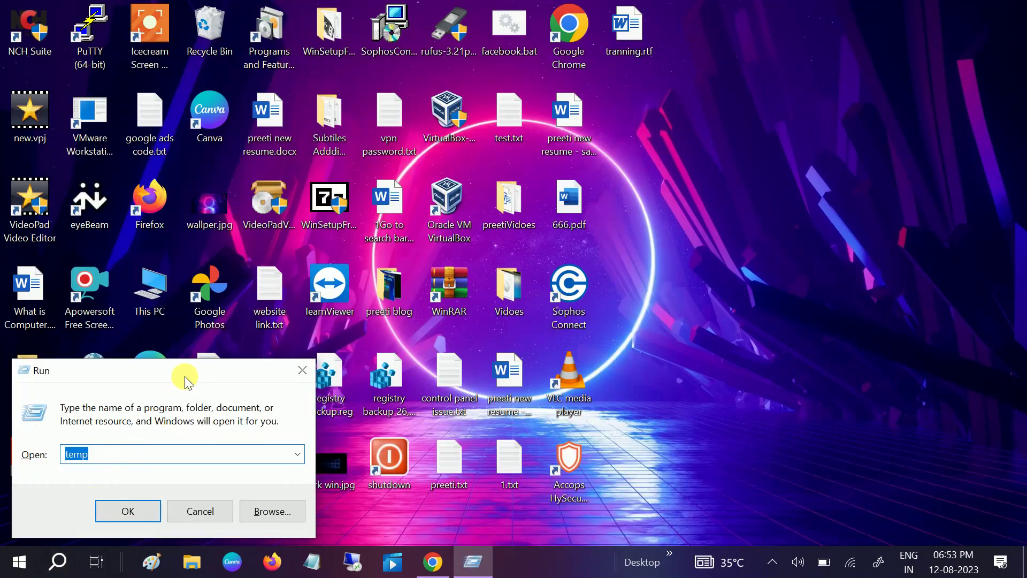
left_click_drag(184, 376, 357, 289)
type("%")
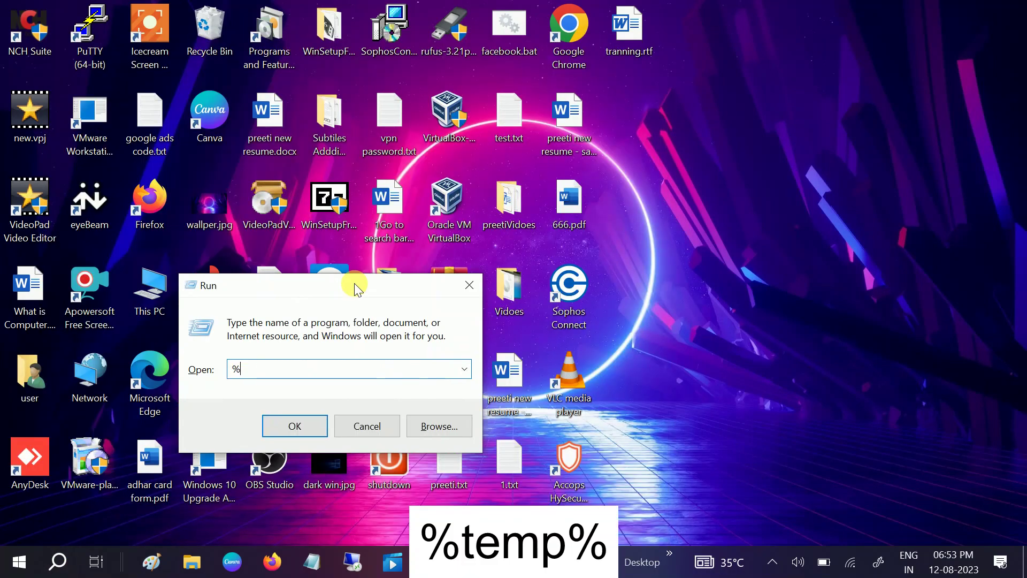
type("temp%")
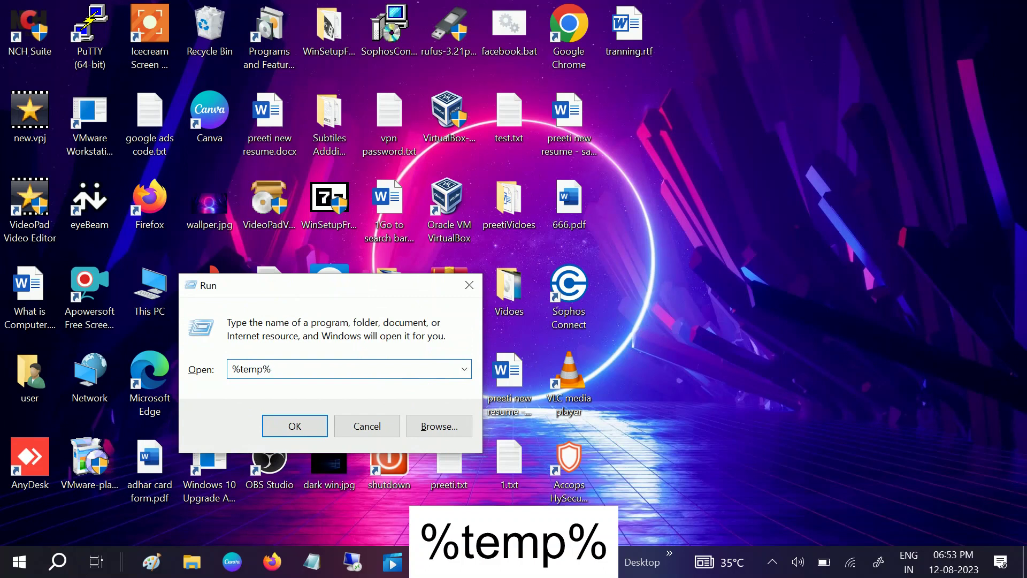
key("Return")
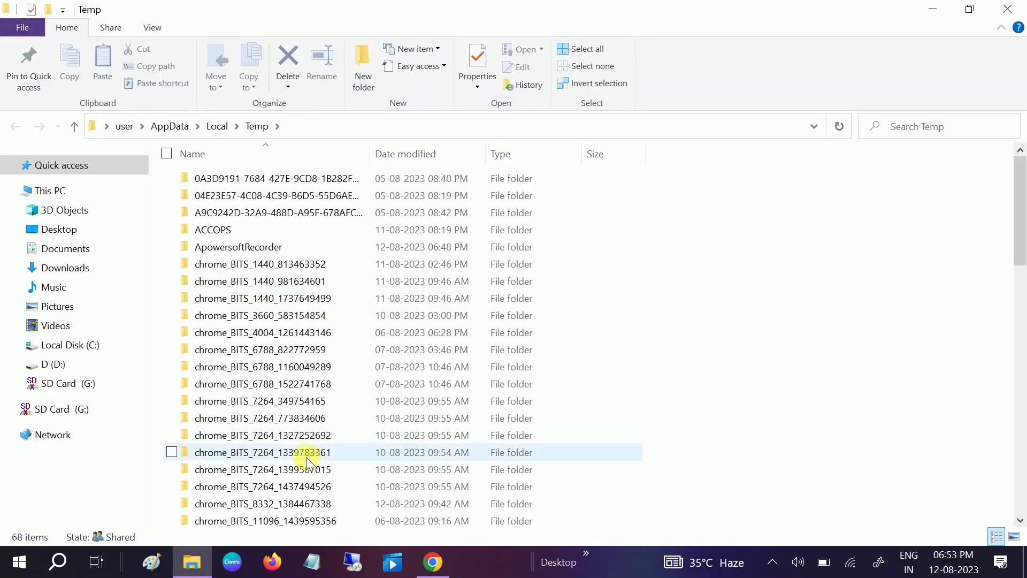
- Permanently delete the 68 items in AppData\Local\Temp, skipping files still in use
scroll(315, 425, "down", 10)
scroll(324, 430, "down", 4)
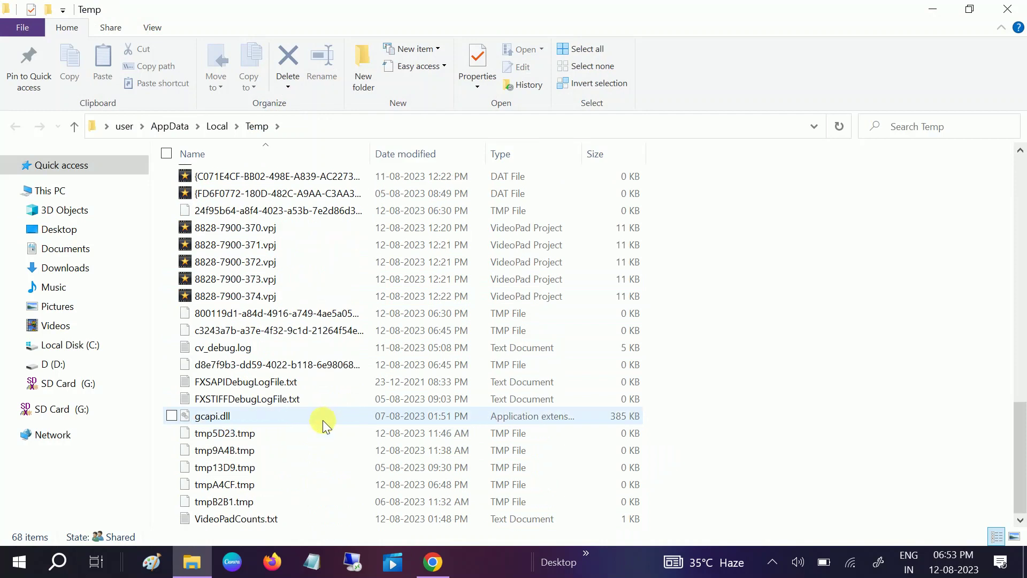
scroll(325, 426, "up", 14)
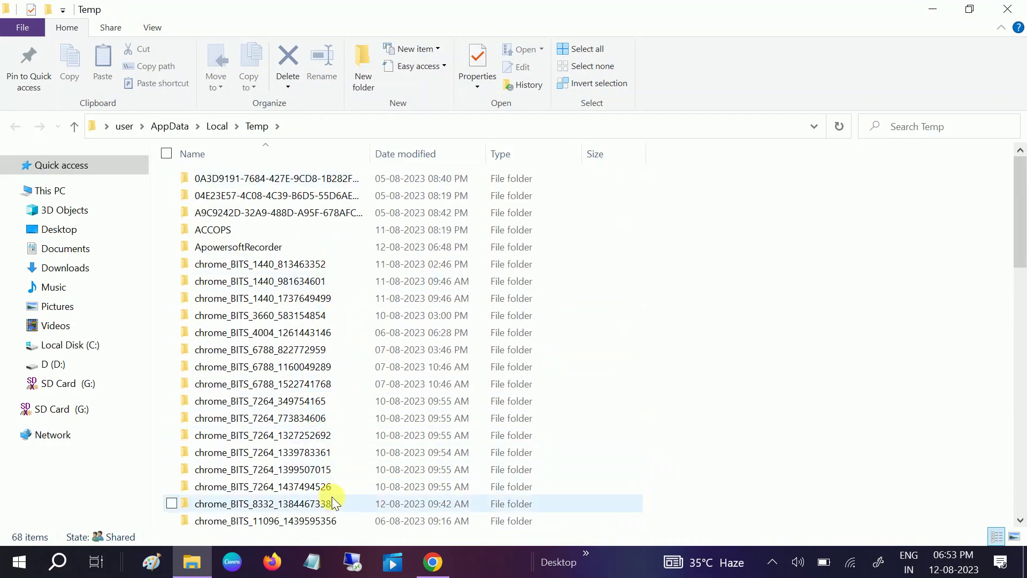
key("ctrl+a")
key("shift+Delete")
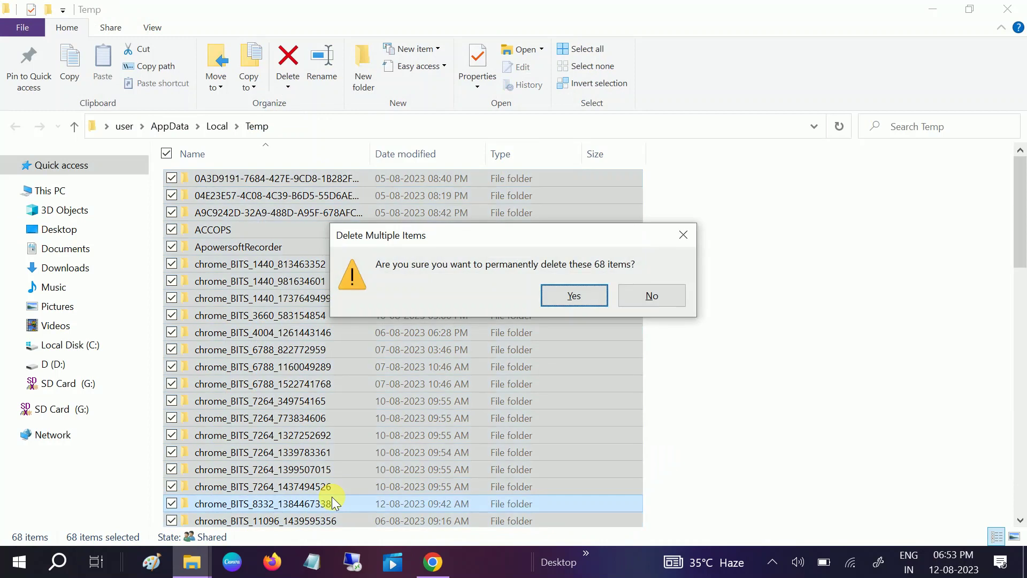
key("Return")
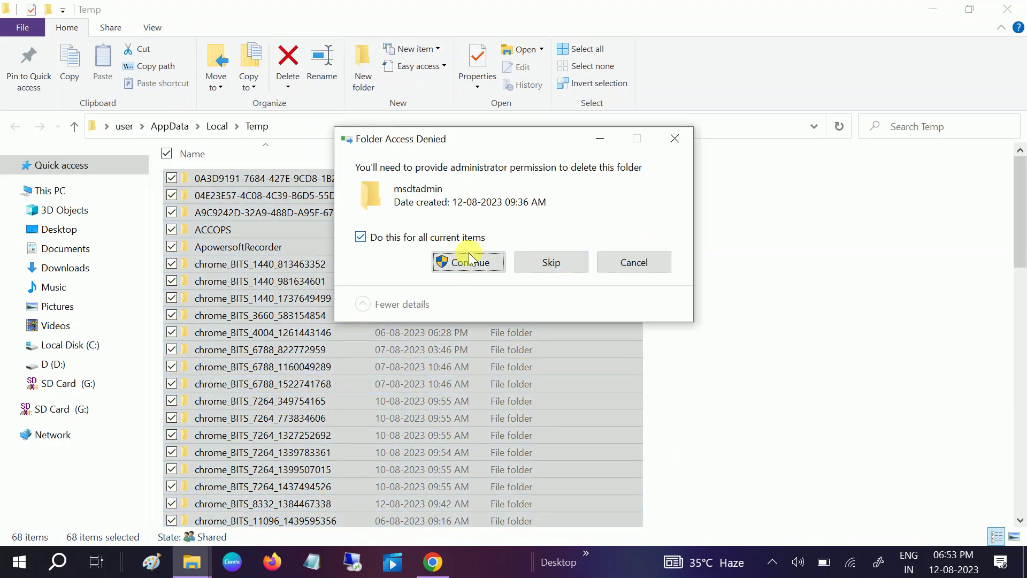
left_click(469, 260)
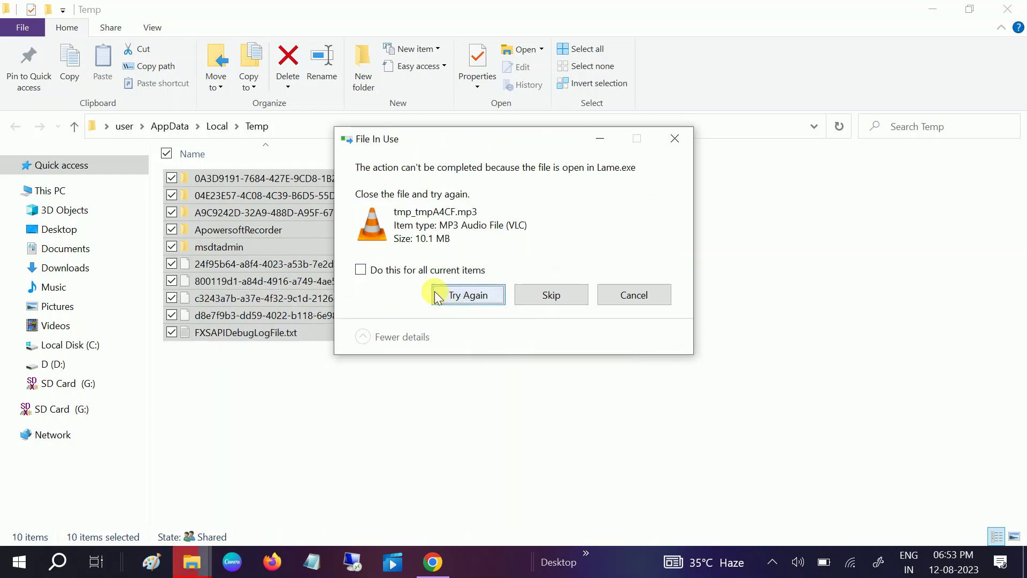
left_click(361, 270)
left_click(551, 294)
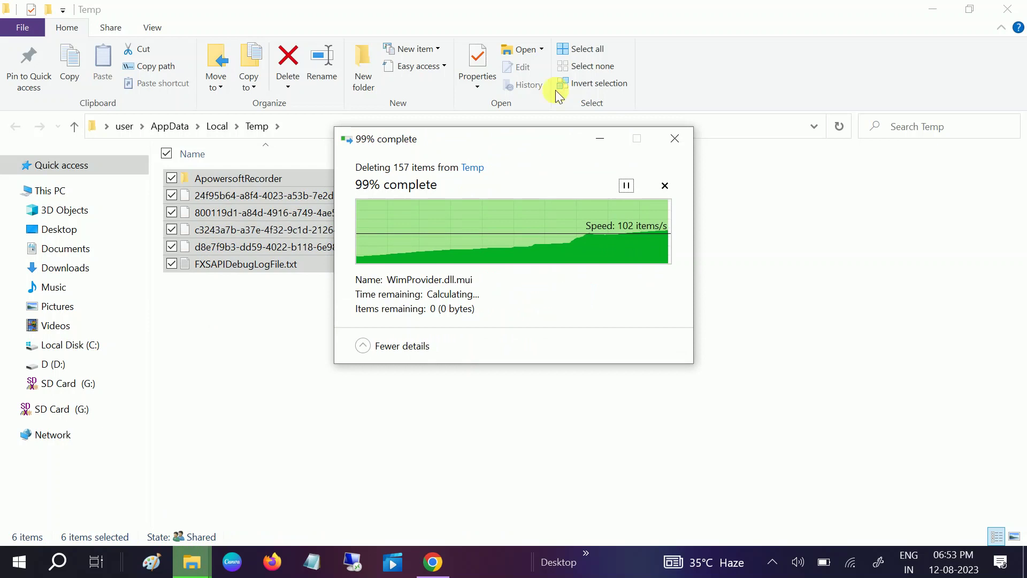
left_click(932, 10)
- Open C:\Windows\Prefetch through Run, granting folder access permission
key("super+r")
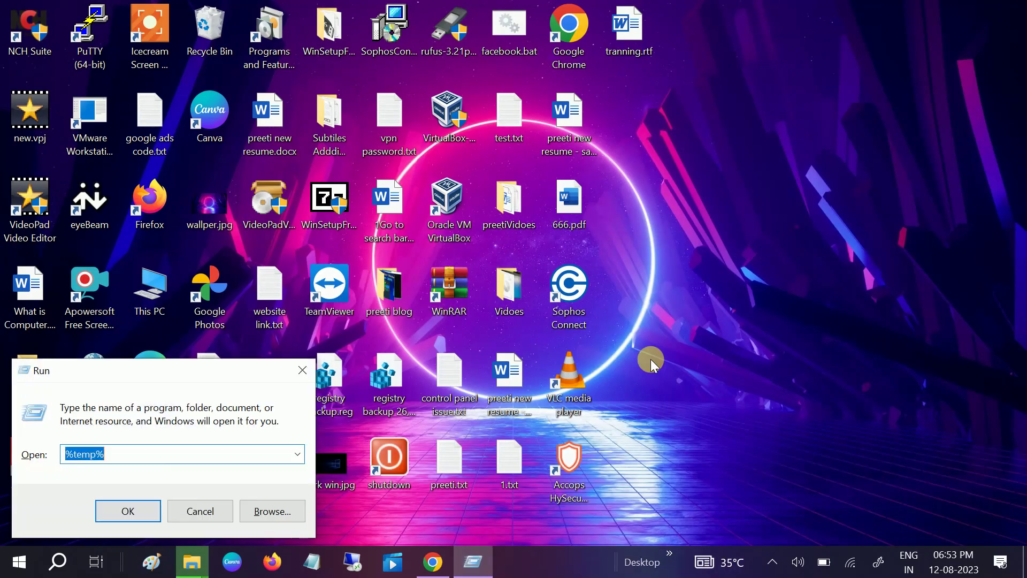
type("prefetch")
key("Return")
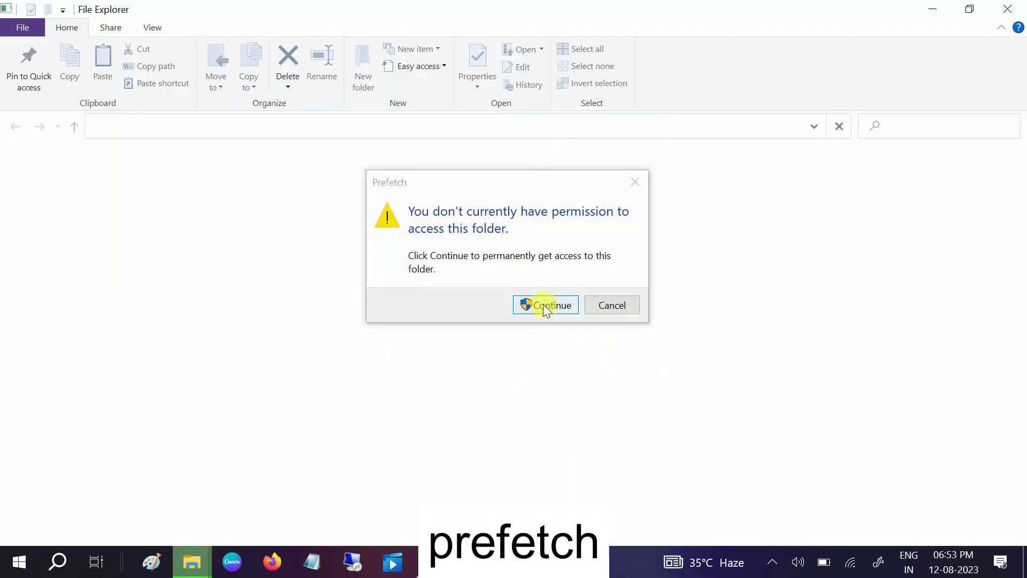
left_click(544, 304)
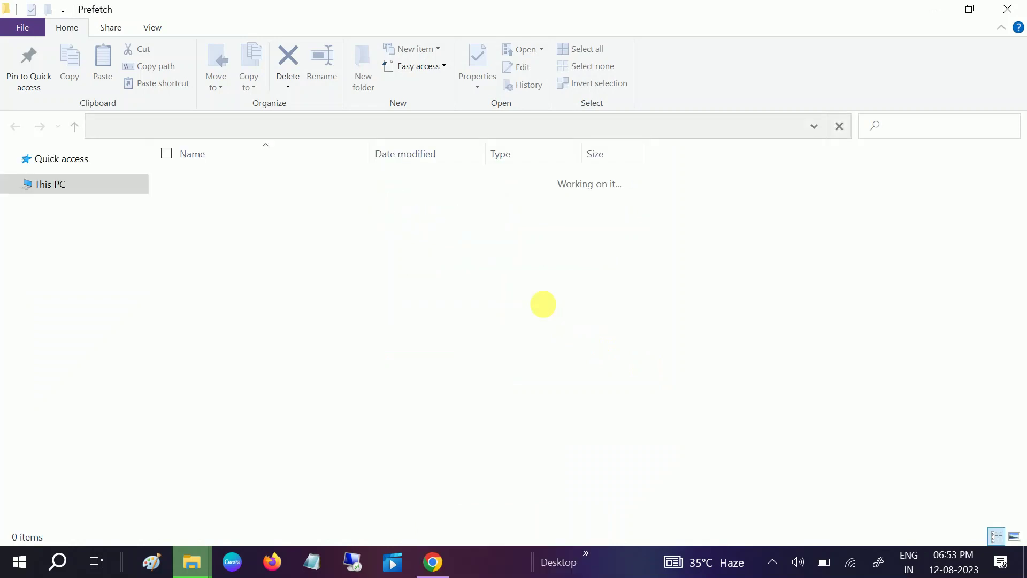
scroll(535, 327, "down", 14)
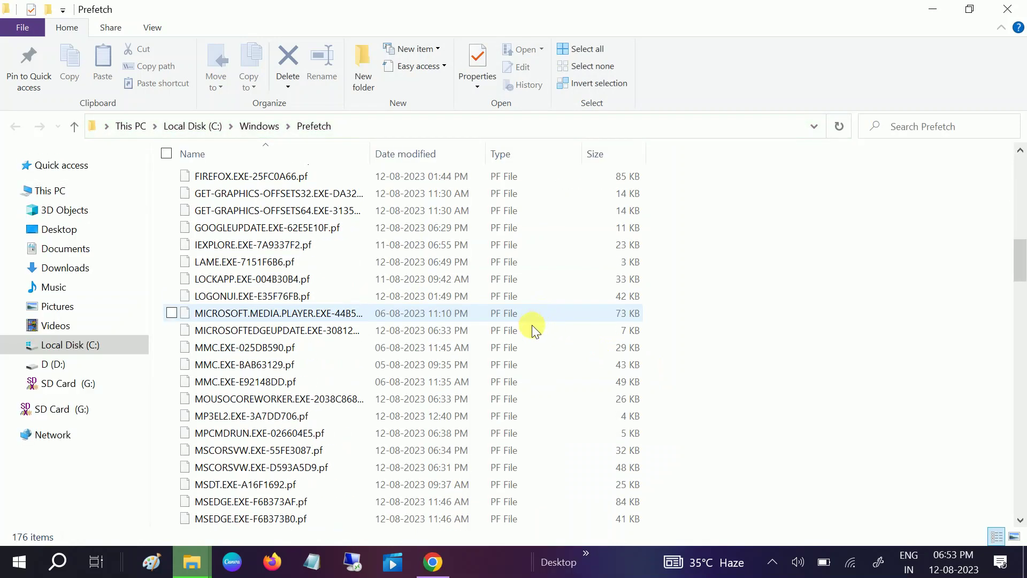
scroll(534, 327, "down", 20)
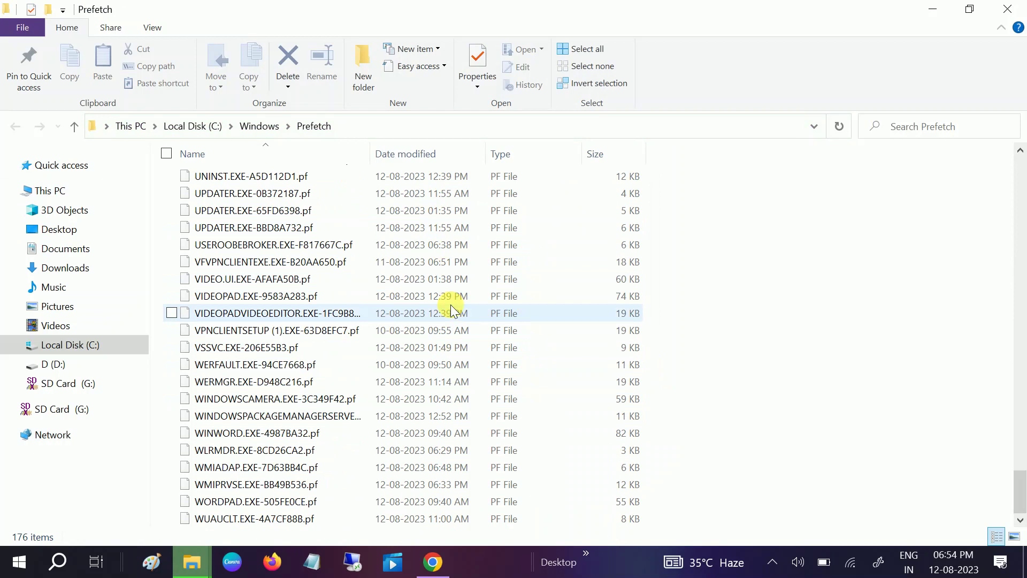
scroll(452, 305, "up", 20)
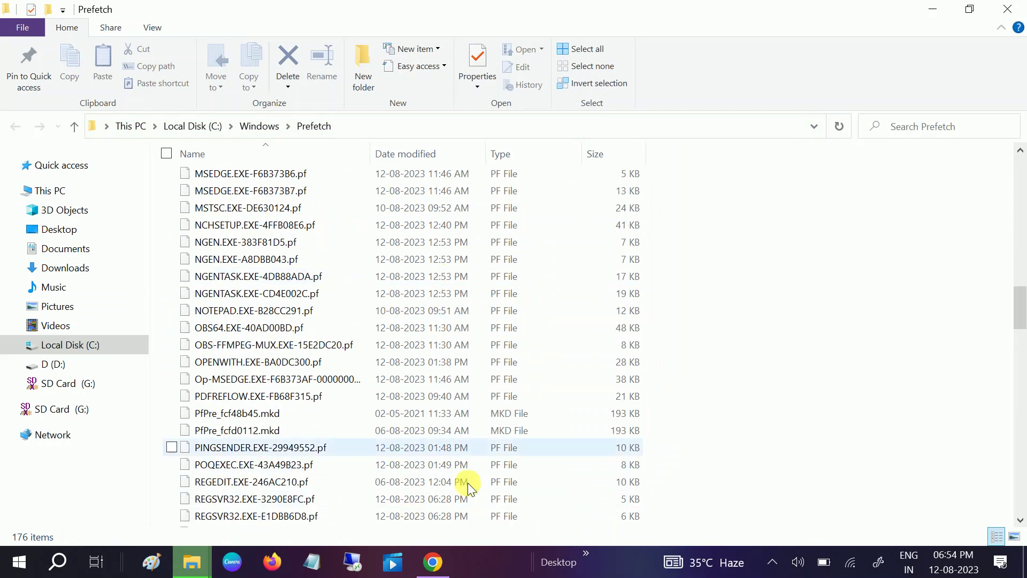
- Permanently delete the 177 prefetch files, skipping in-use ones, and show the desktop
key("ctrl+a")
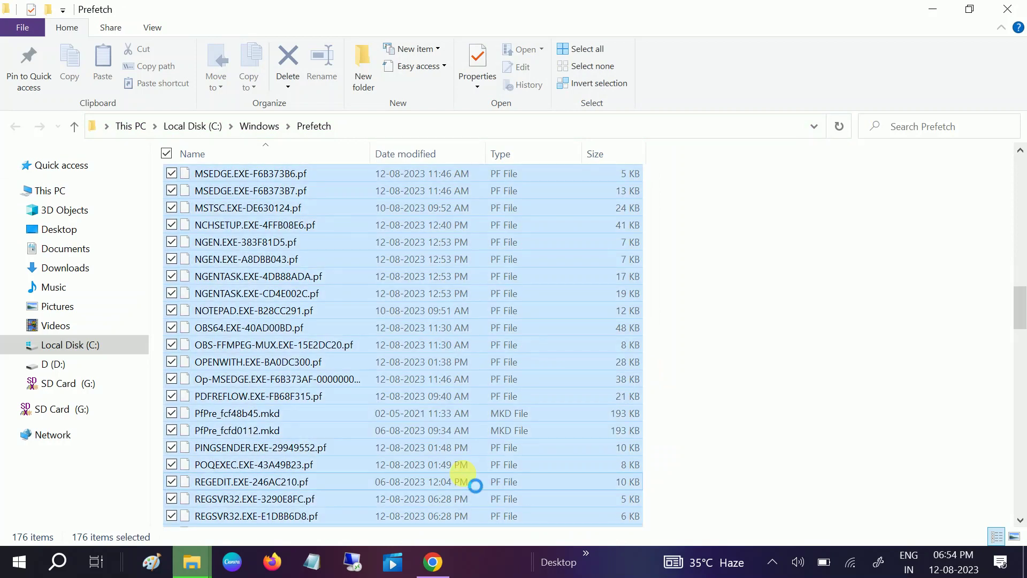
key("shift+Delete")
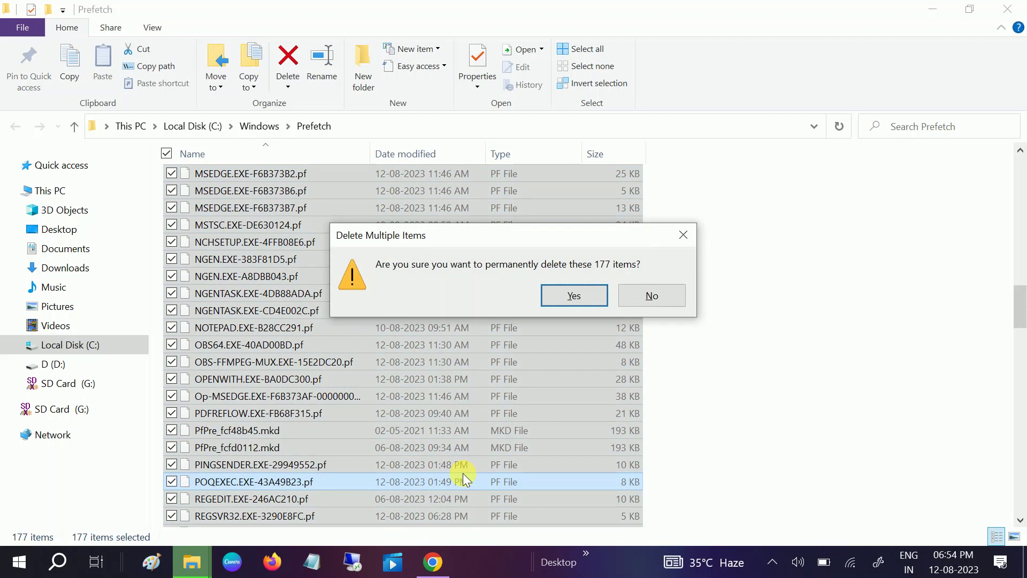
left_click(578, 300)
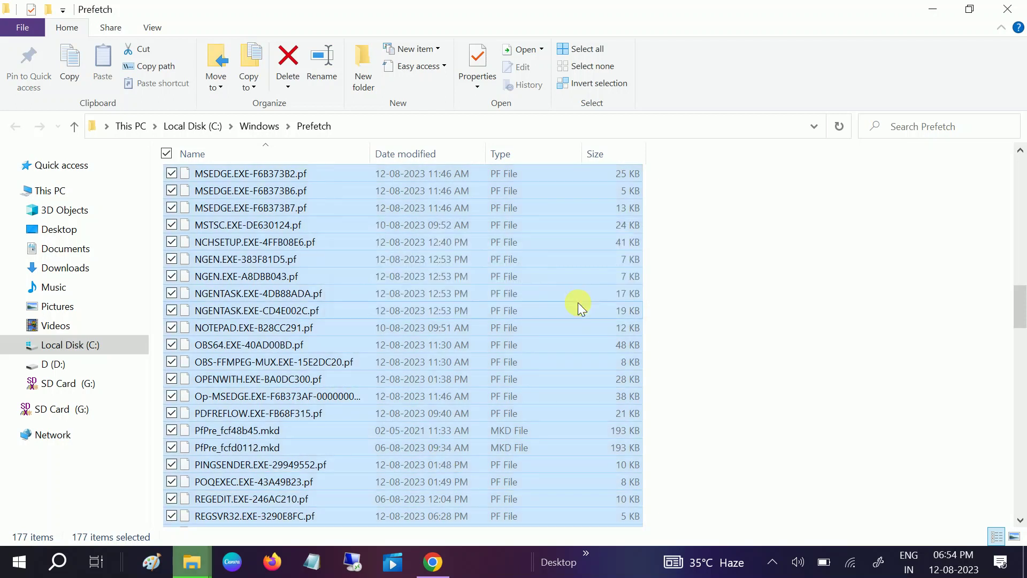
left_click(373, 285)
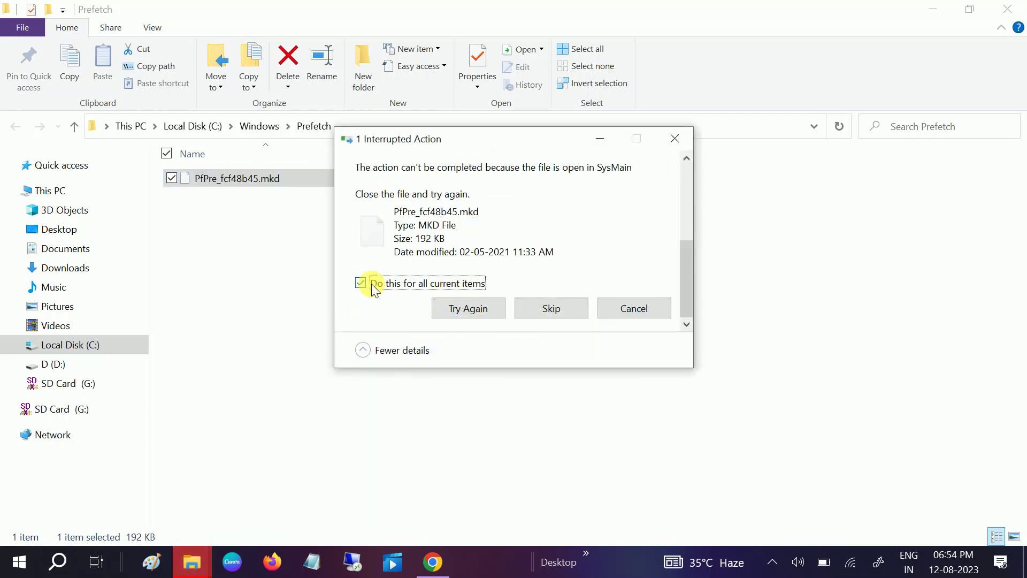
left_click(547, 308)
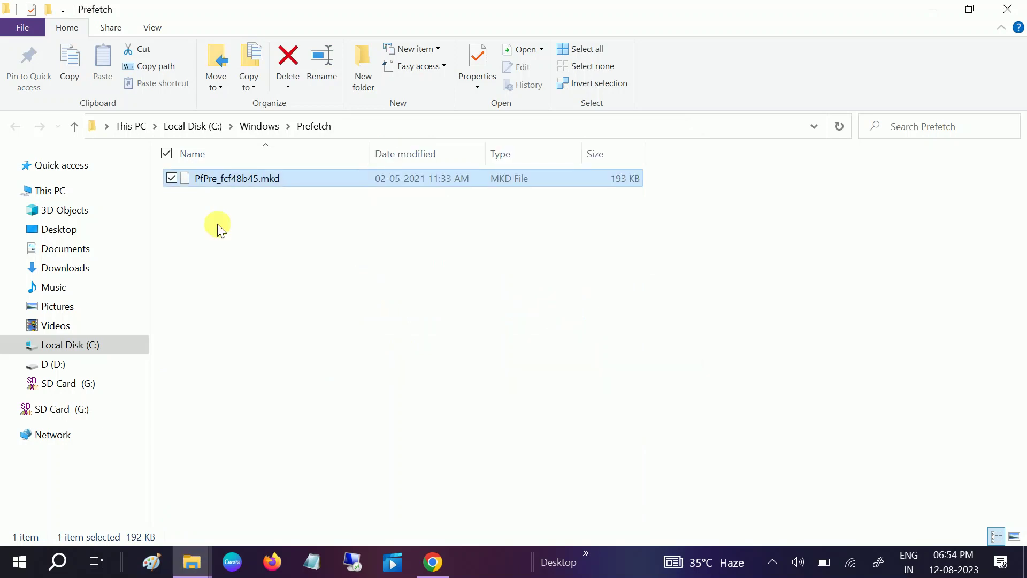
key("super+d")
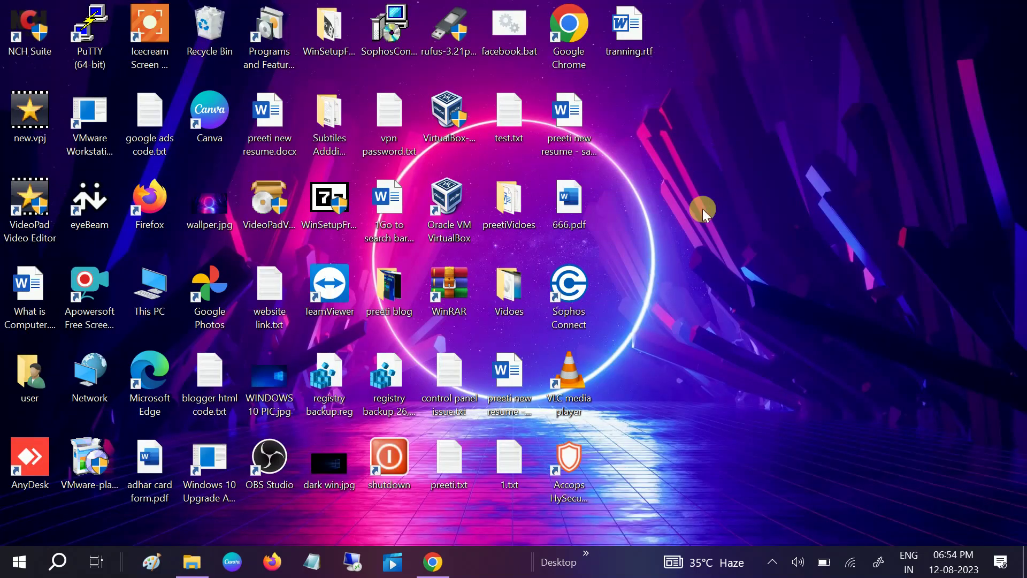
- Refresh This PC to check Local Disk (C:) free space, 10.4 GB of 90.9 GB
left_click(192, 562)
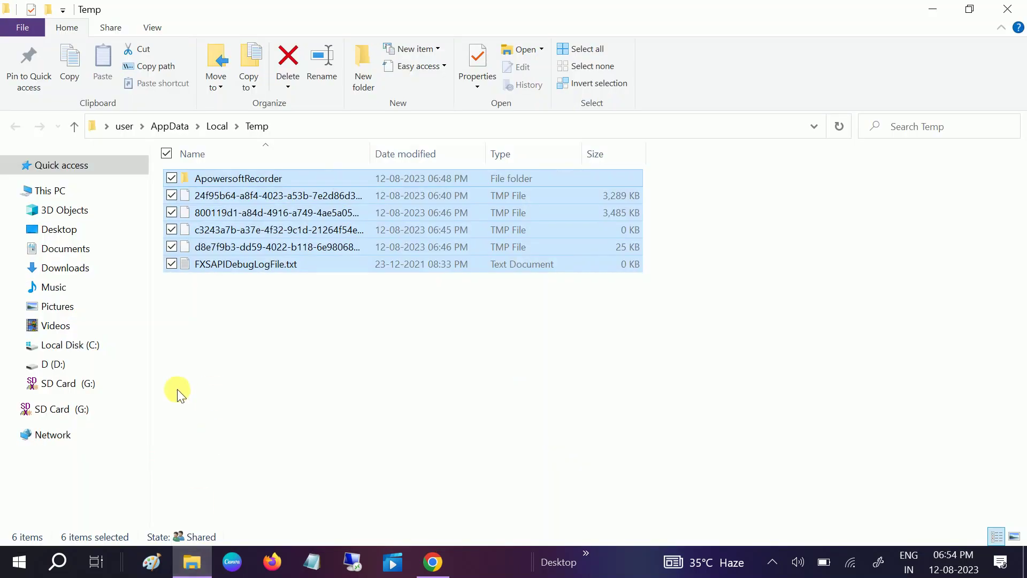
left_click(56, 192)
right_click(271, 380)
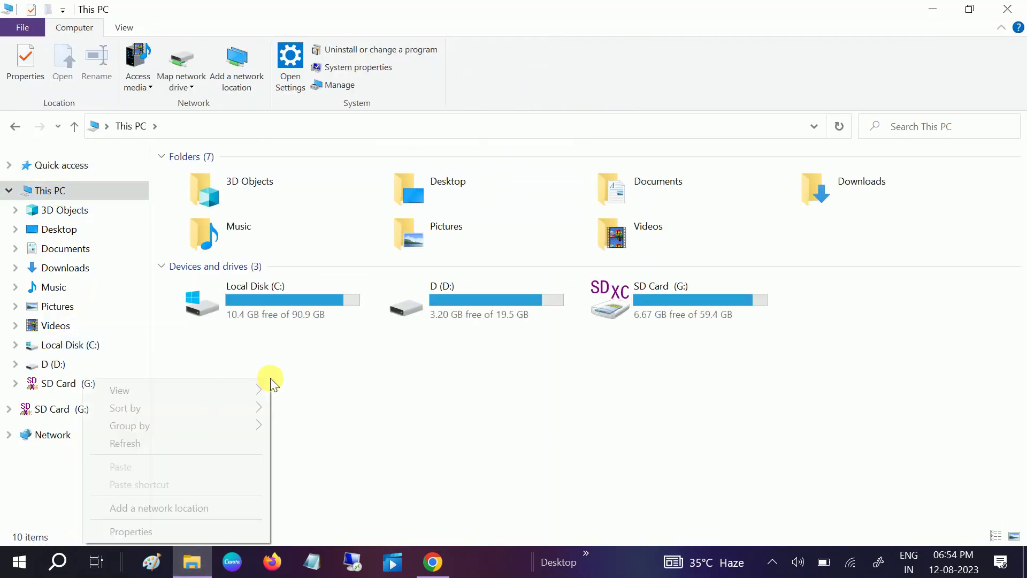
left_click(183, 442)
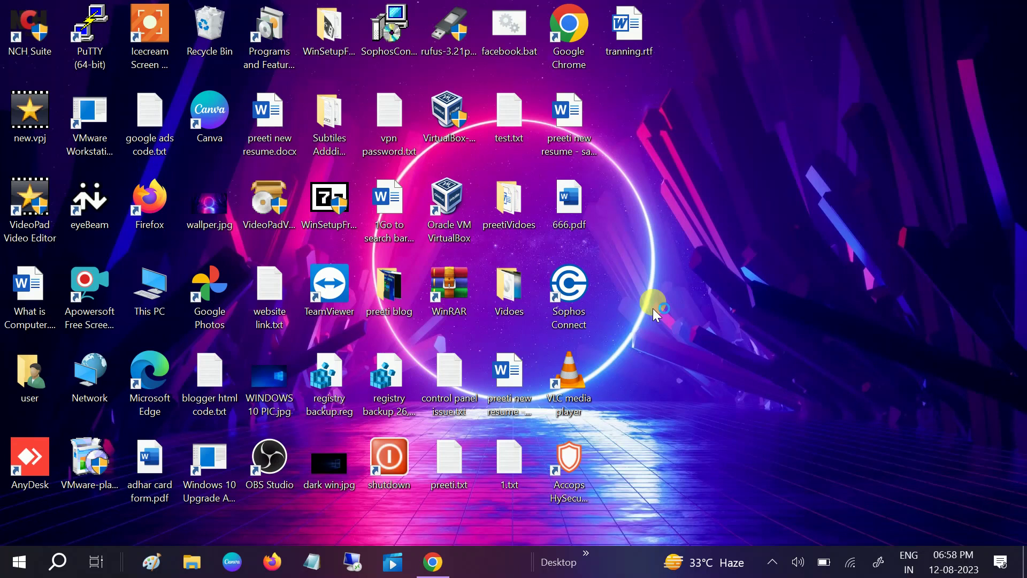
key("super+r")
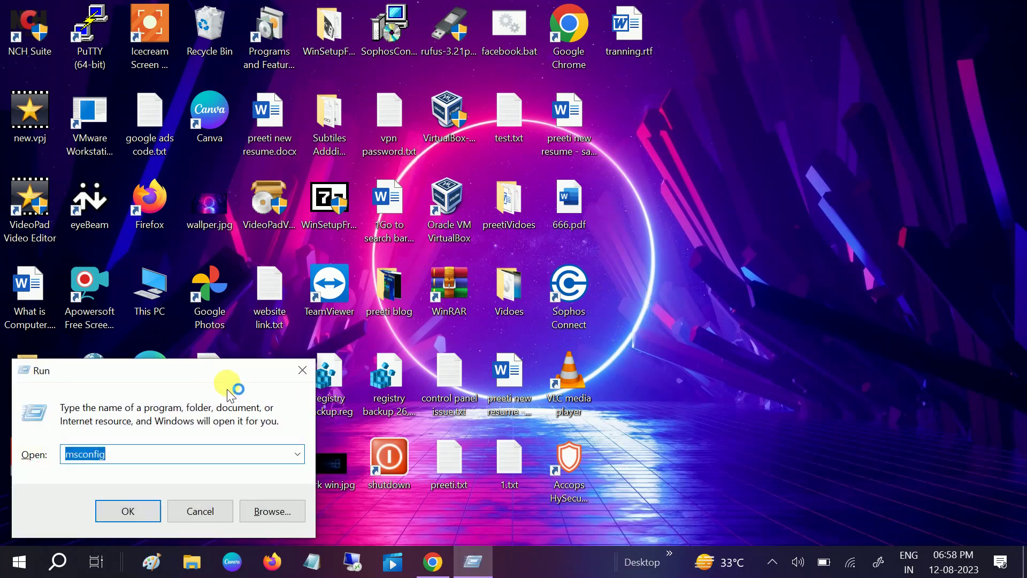
- Clean drive C: with cleanmgr, adding Windows error reports and Delivery Optimization Files, and delete
left_click_drag(226, 382, 373, 279)
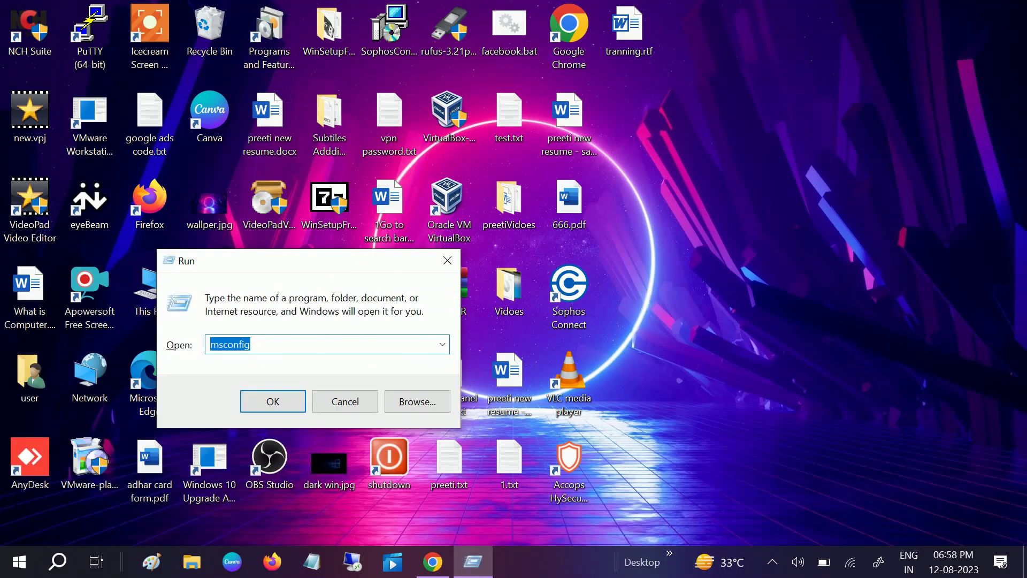
type("cleanmgr")
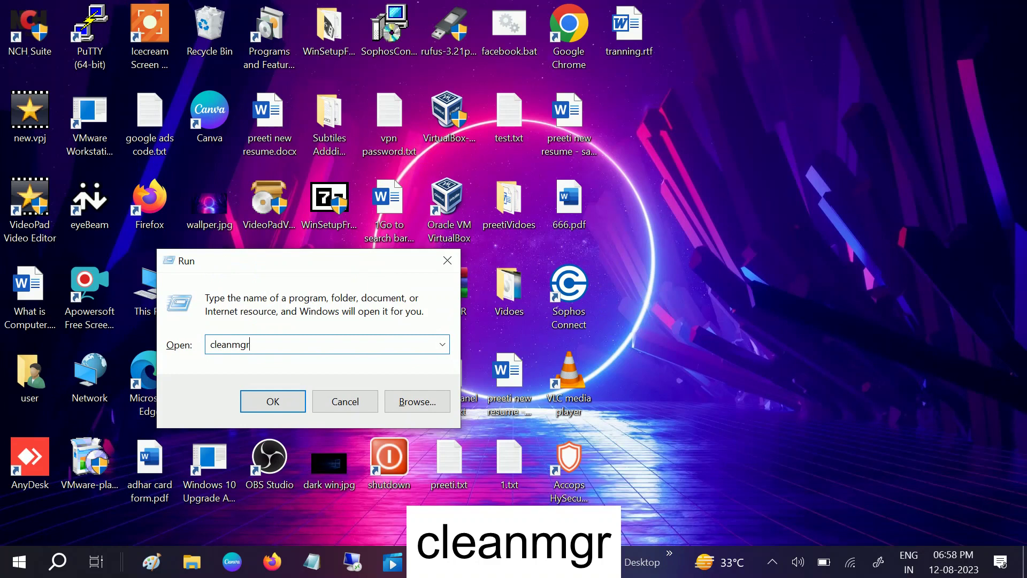
key("Return")
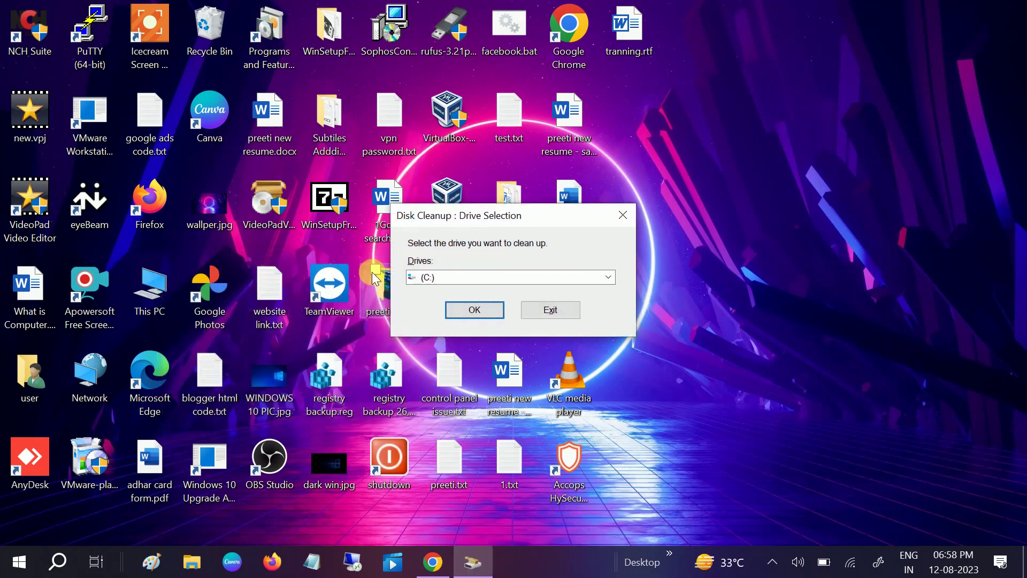
left_click(470, 313)
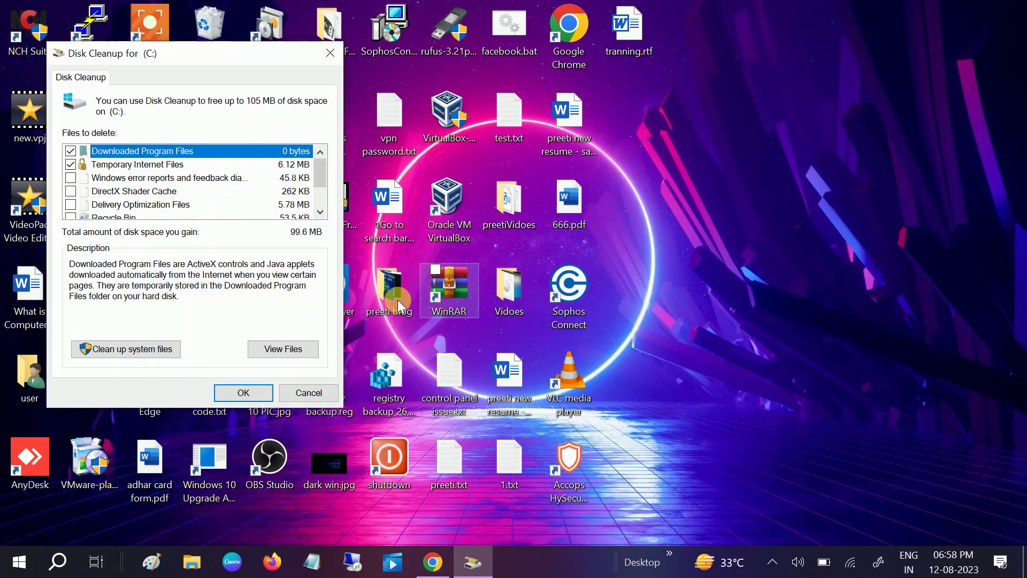
left_click(71, 179)
left_click(71, 204)
scroll(72, 203, "down", 1)
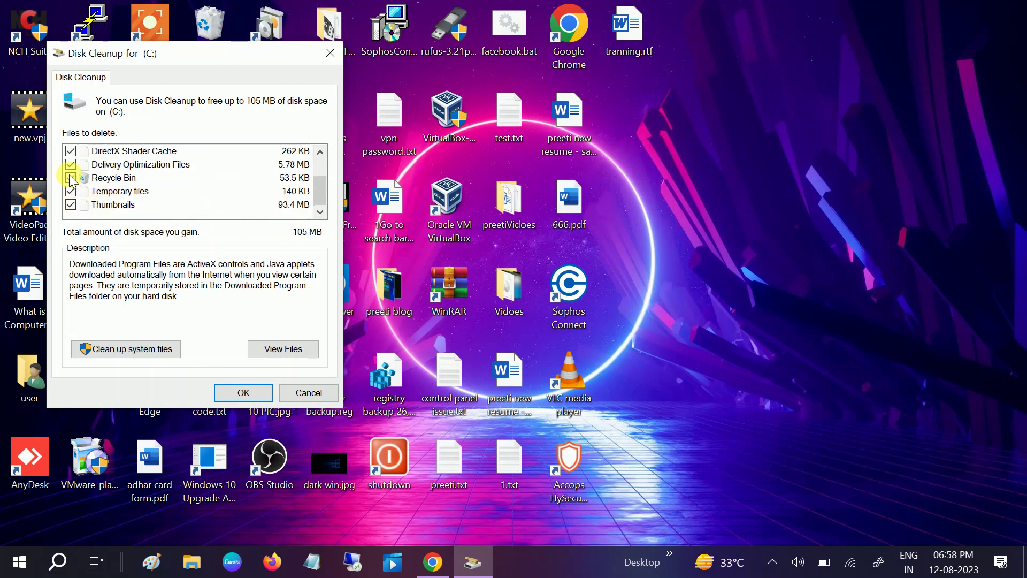
scroll(72, 176, "up", 1)
left_click(244, 392)
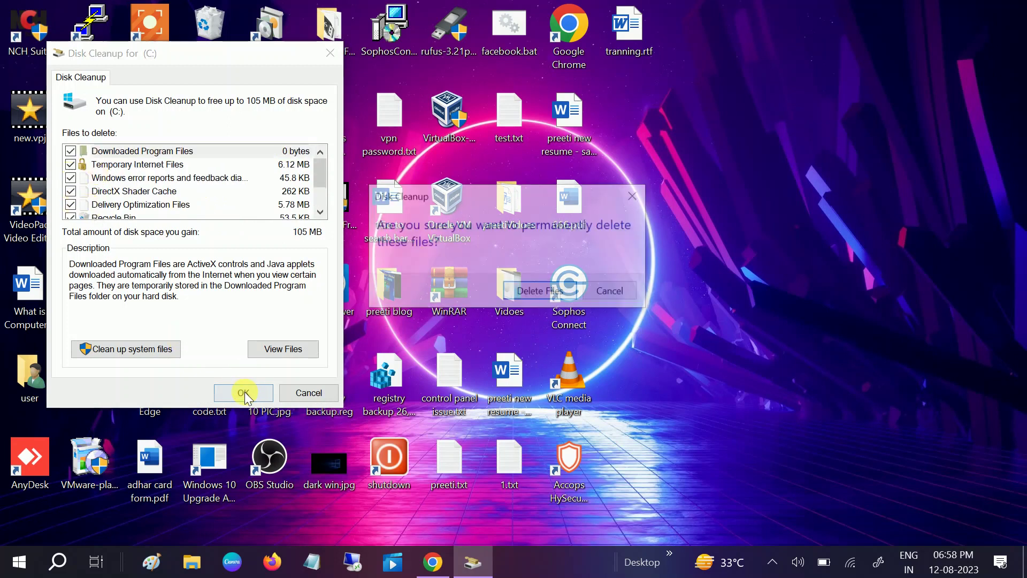
left_click(539, 292)
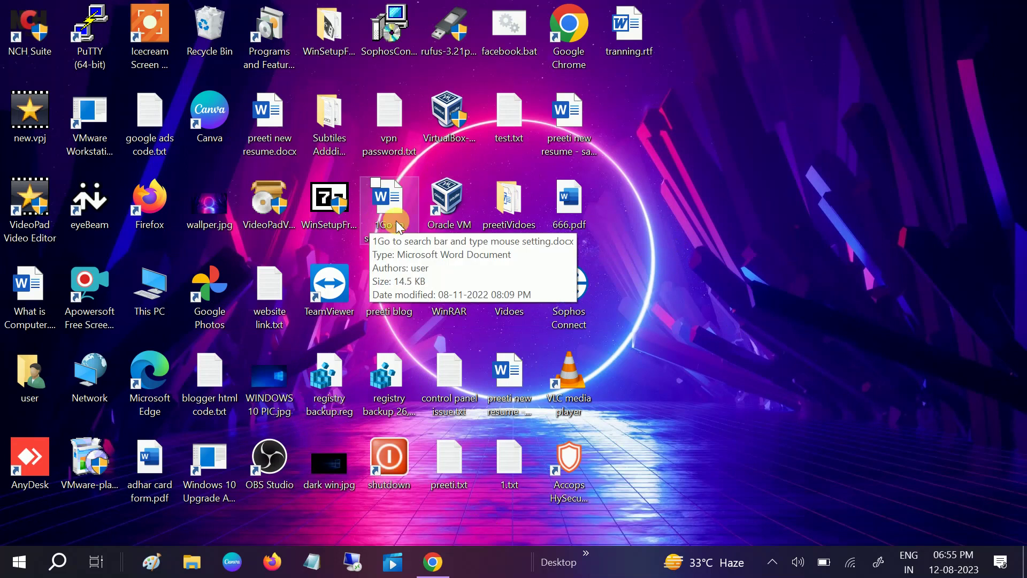
- Open Task Manager from the taskbar in full details view on the Startup tab
right_click(490, 570)
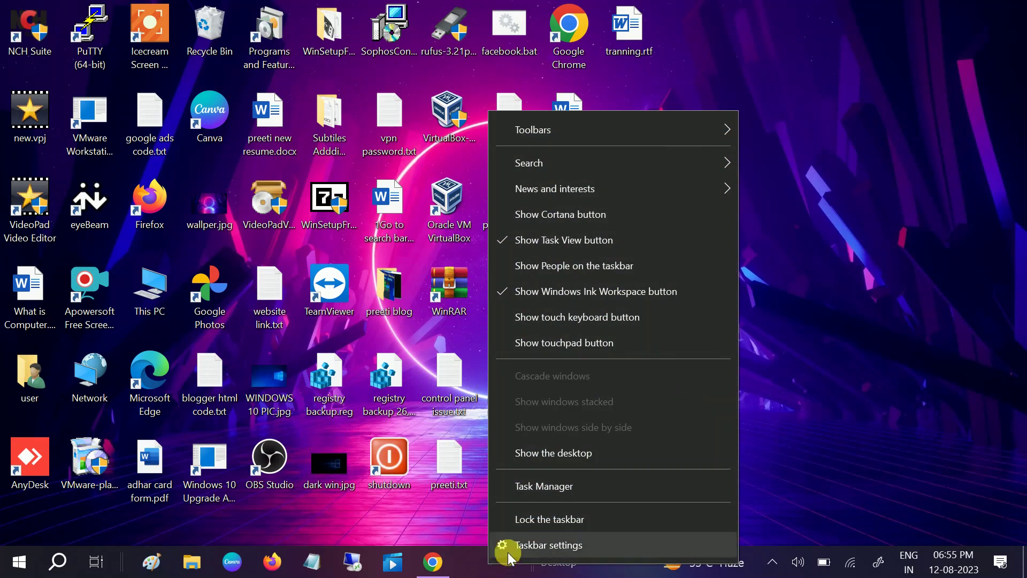
left_click(537, 491)
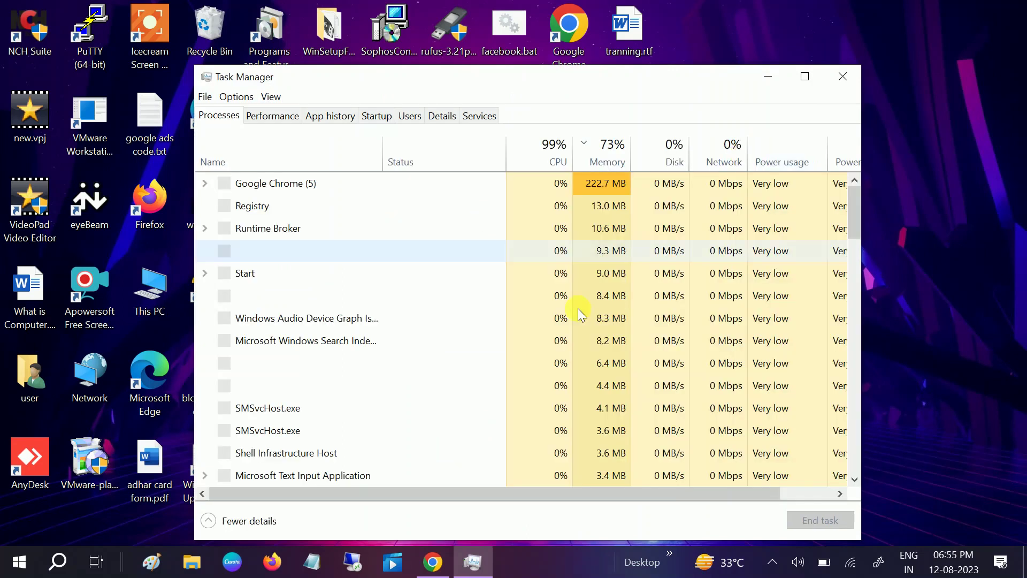
left_click(252, 522)
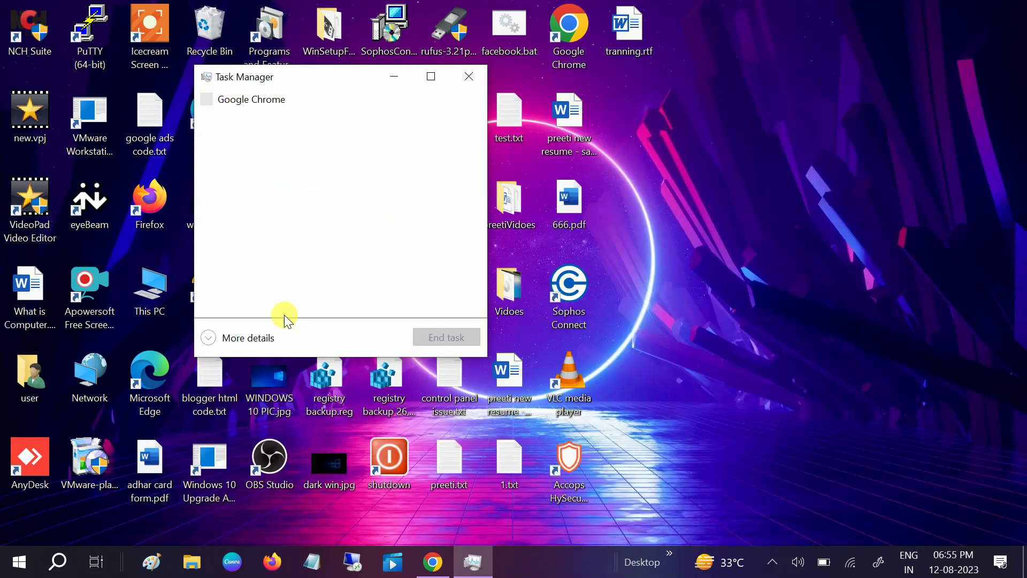
left_click(249, 338)
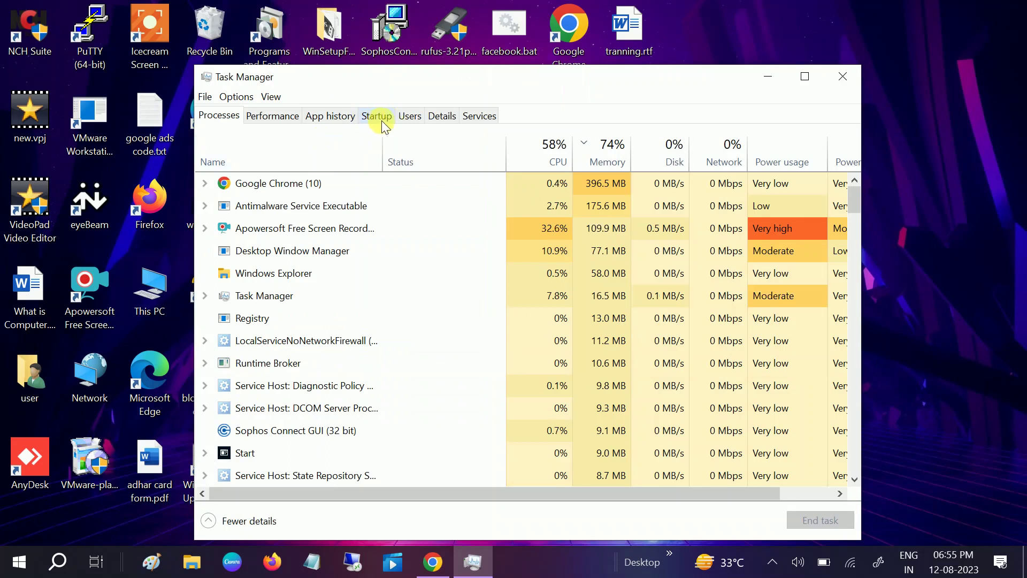
left_click(378, 117)
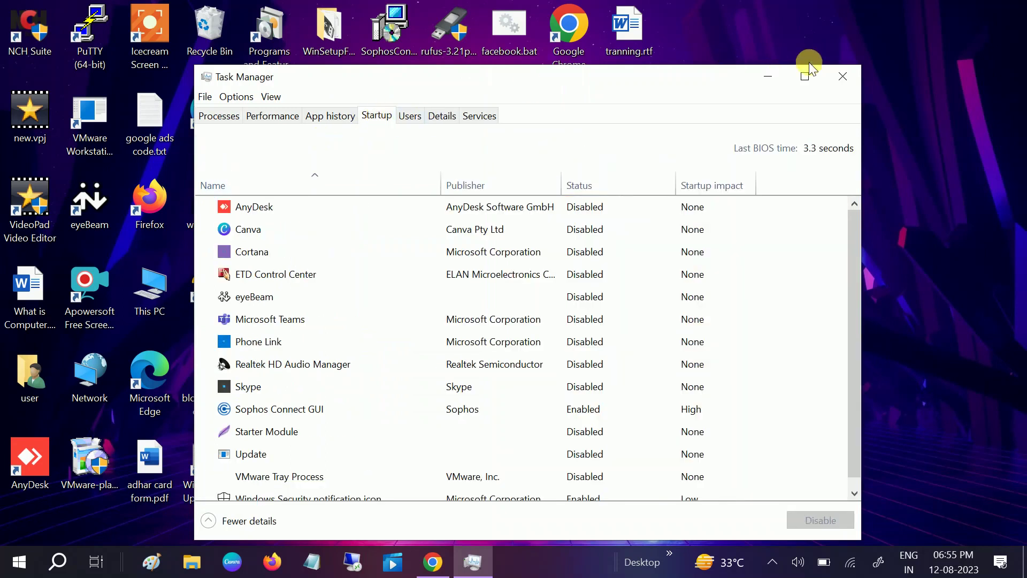
- Maximize Task Manager and enable Canva and AnyDesk at startup
left_click(806, 77)
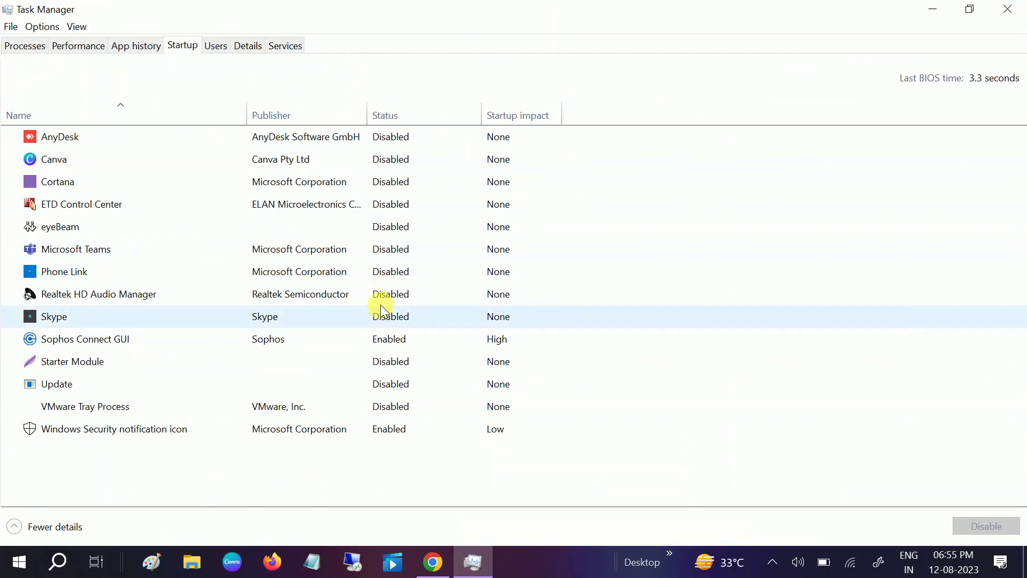
left_click(161, 430)
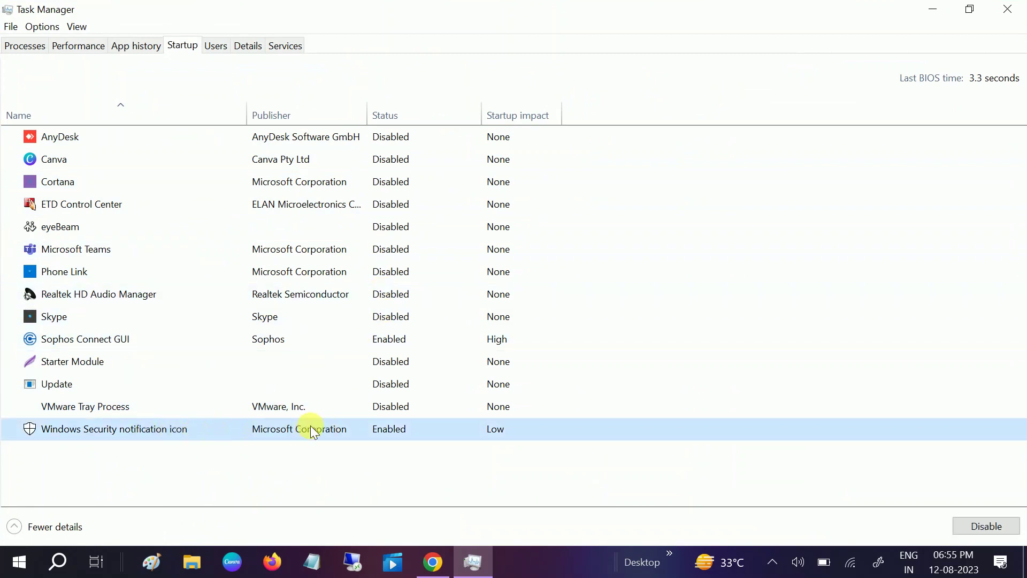
left_click(115, 343)
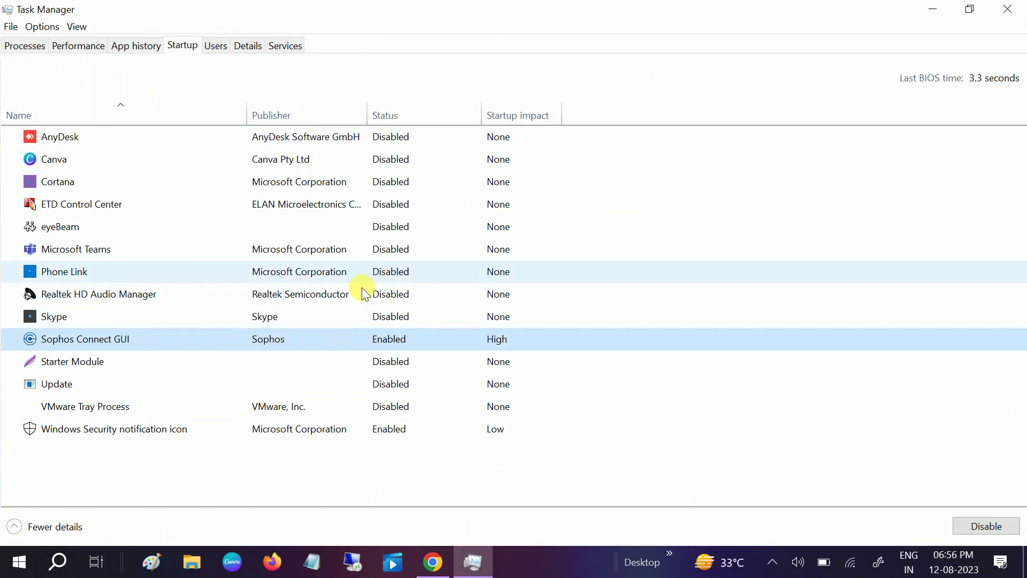
right_click(284, 162)
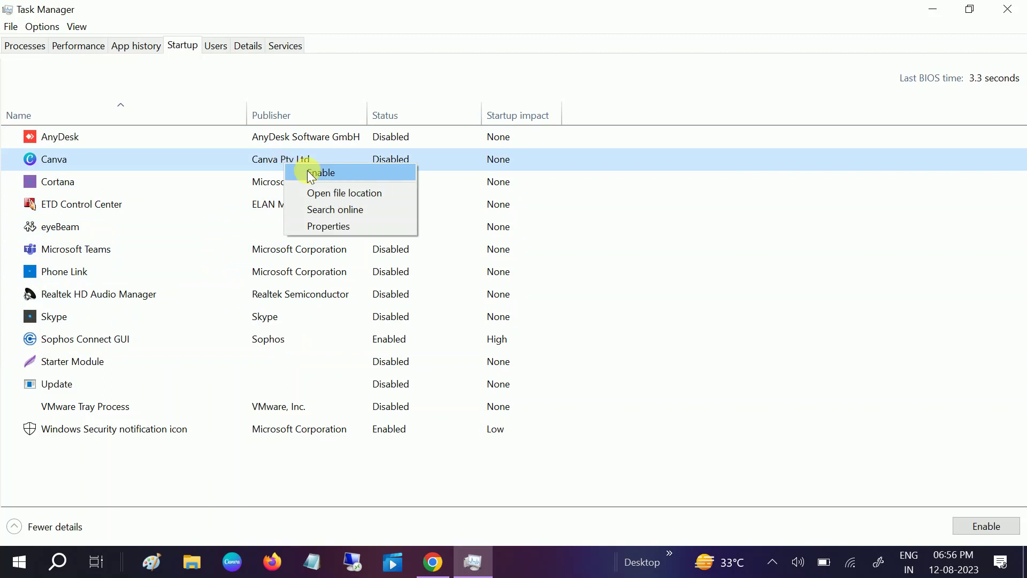
left_click(307, 171)
right_click(286, 139)
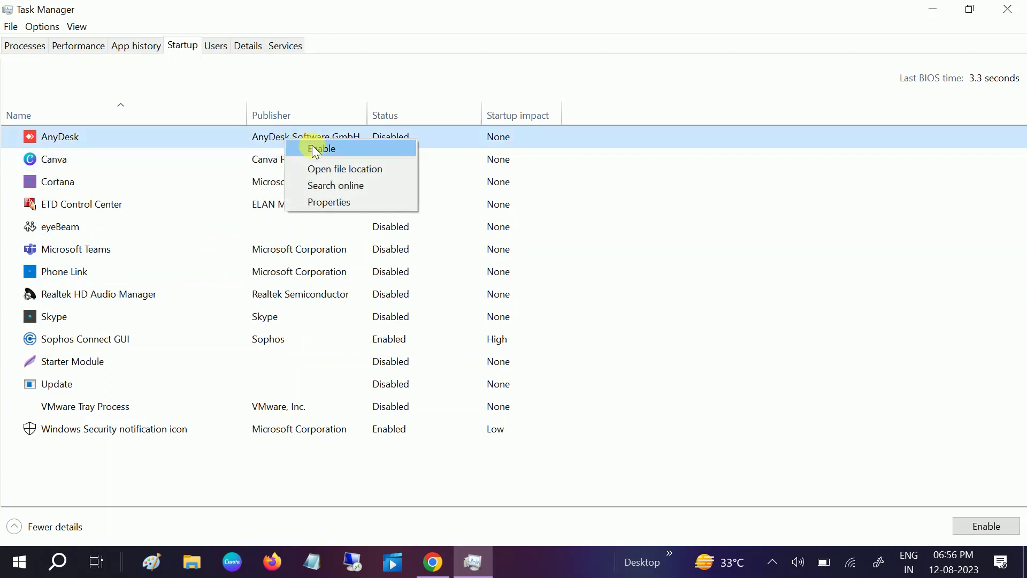
left_click(316, 150)
- Disable AnyDesk and Canva at startup again, then close Task Manager
right_click(309, 140)
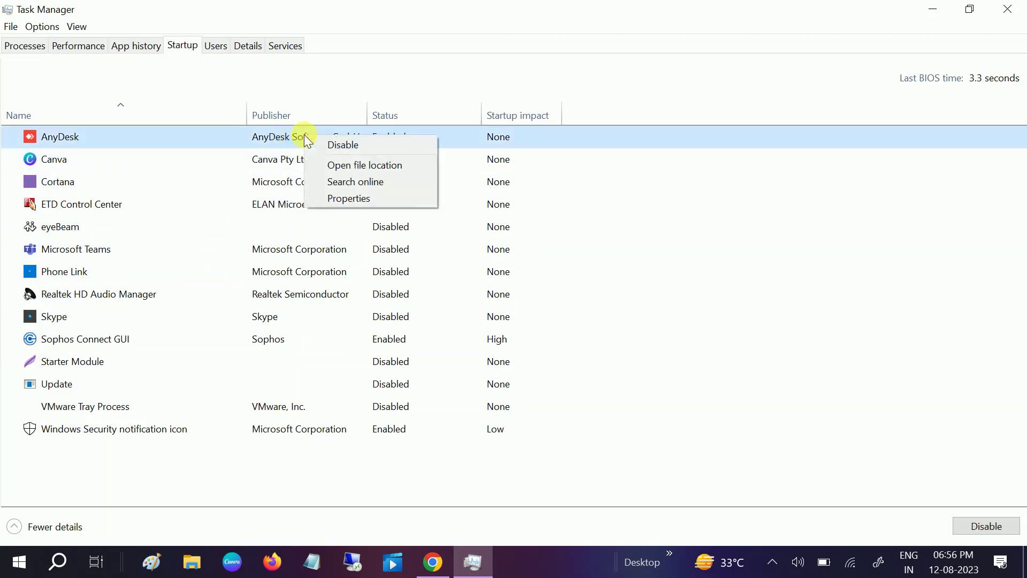
key("Escape")
left_click(309, 163)
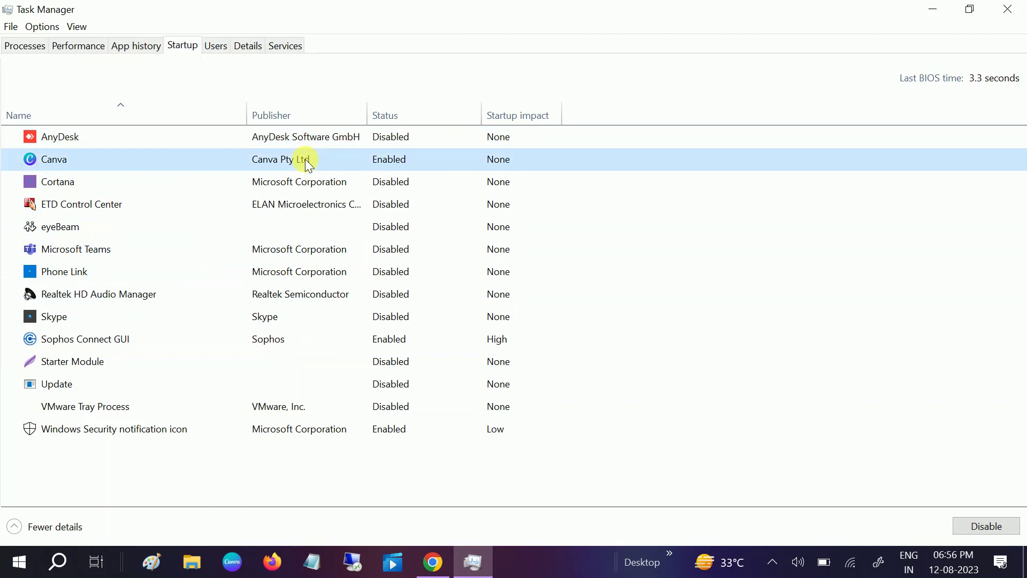
right_click(310, 164)
left_click(332, 168)
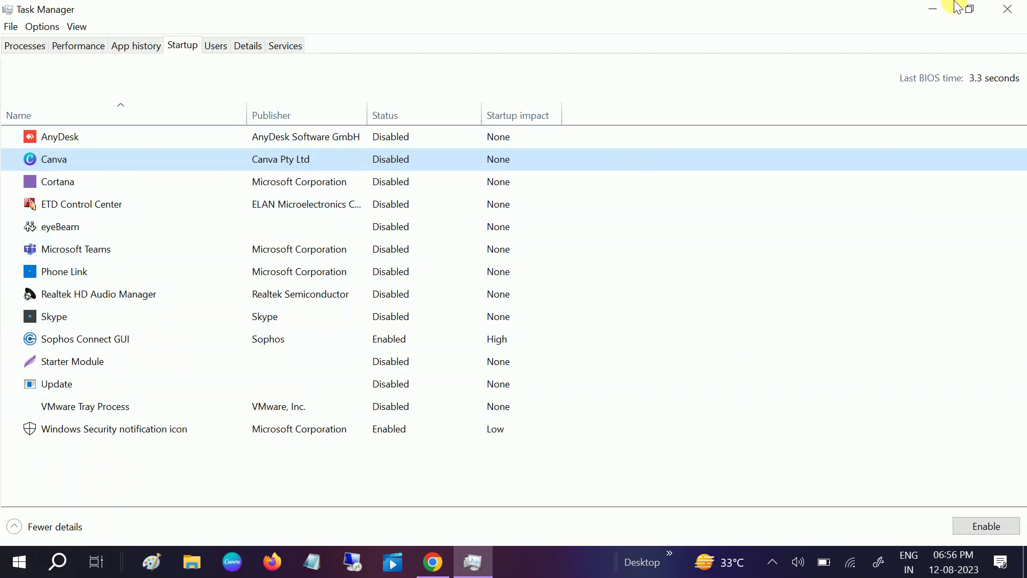
left_click(1008, 10)
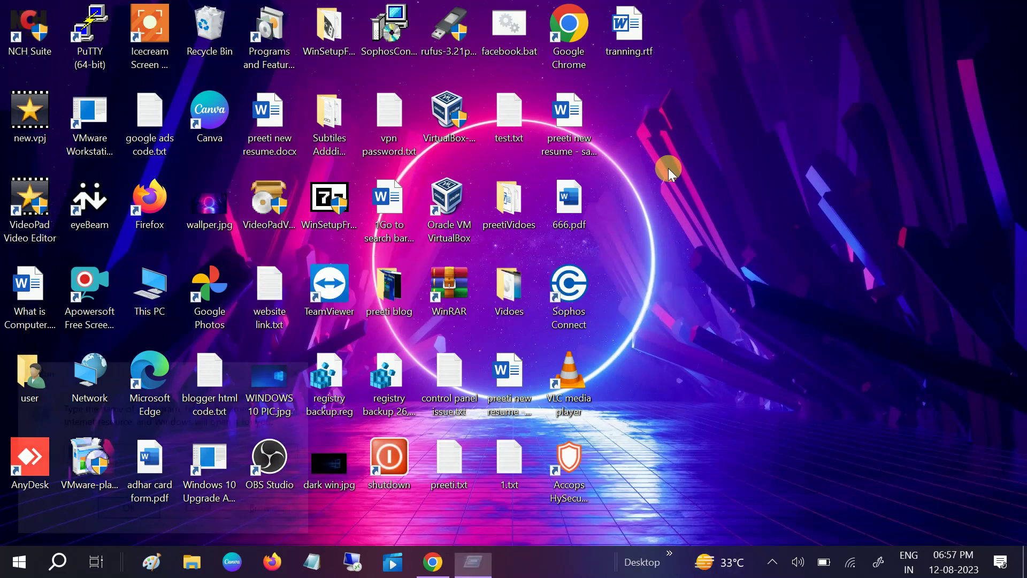
- Launch System Configuration (msconfig) from the Run dialog
key("super+r")
left_click_drag(268, 370, 406, 252)
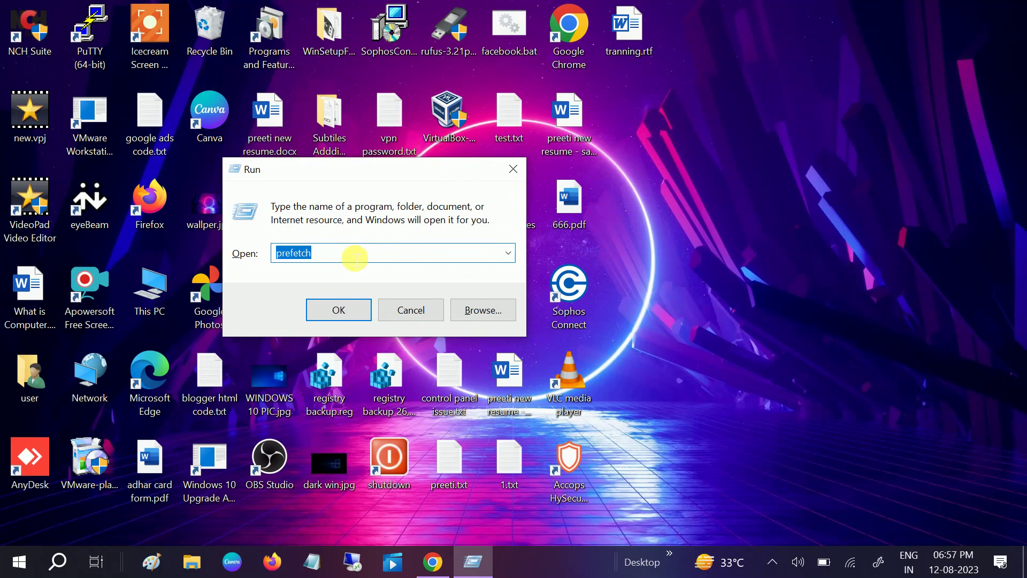
type("msconfig")
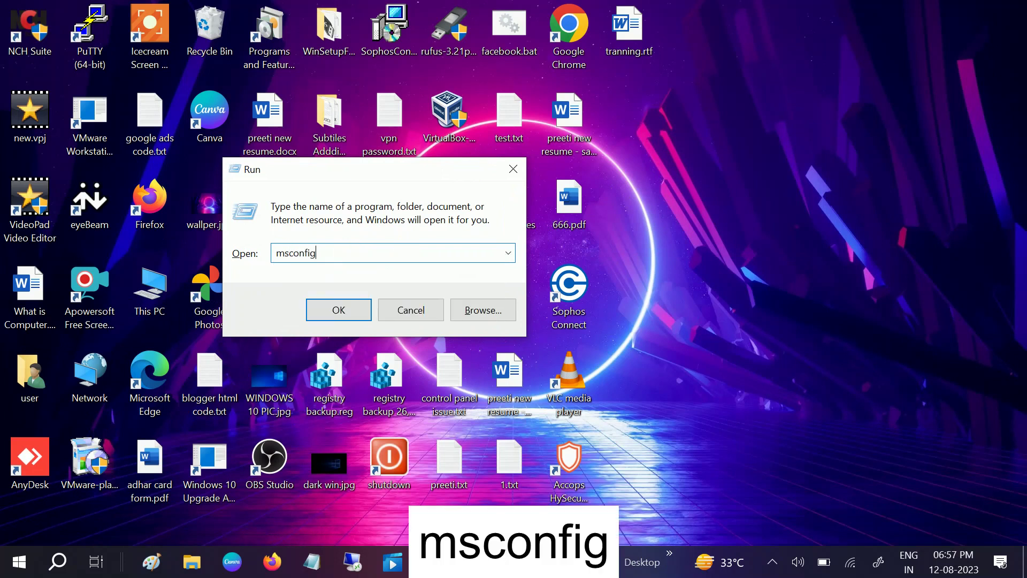
key("Return")
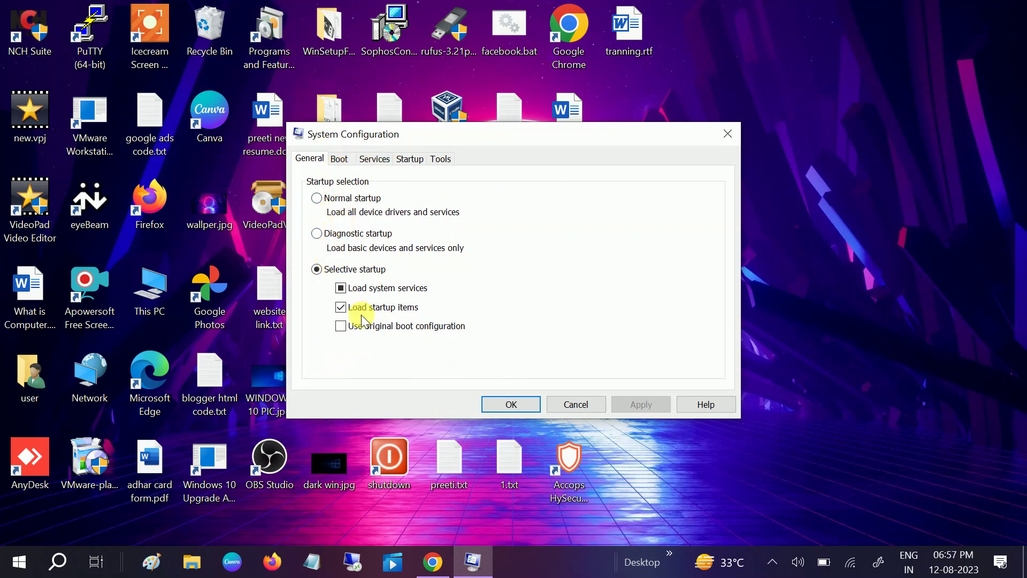
- In the Boot tab's advanced options, keep the number of processors at 4 and confirm
left_click(335, 162)
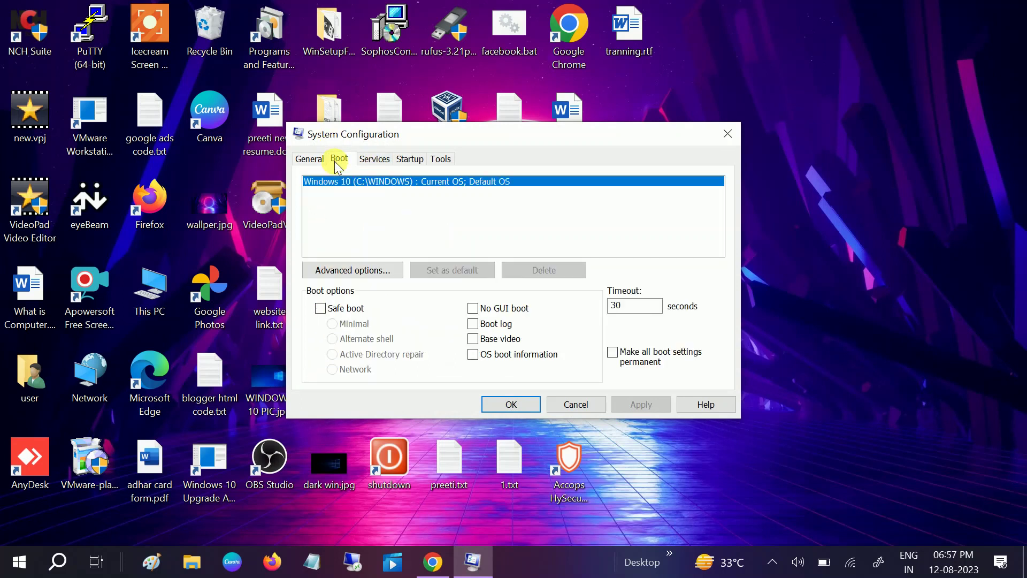
left_click(347, 271)
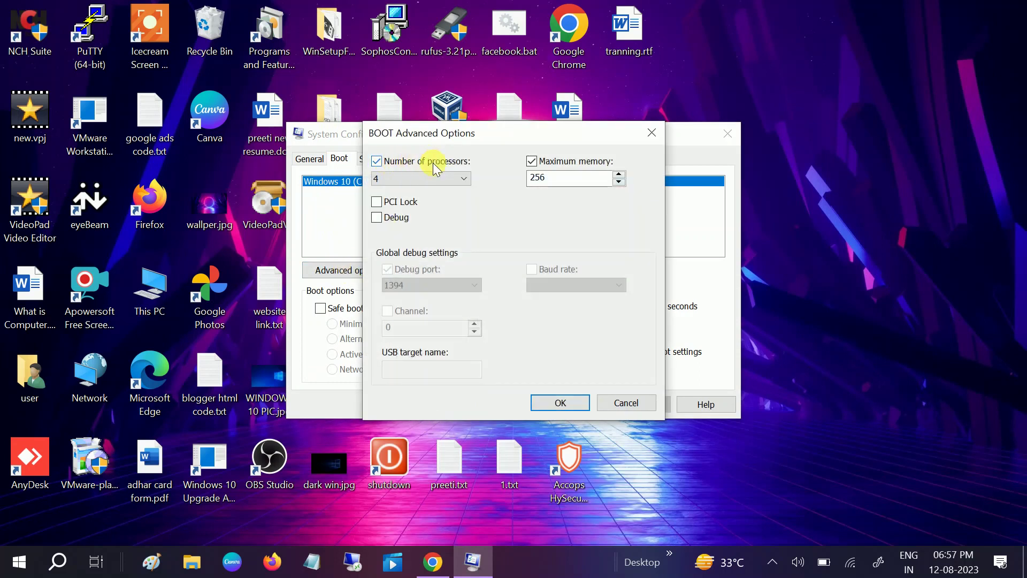
left_click(410, 178)
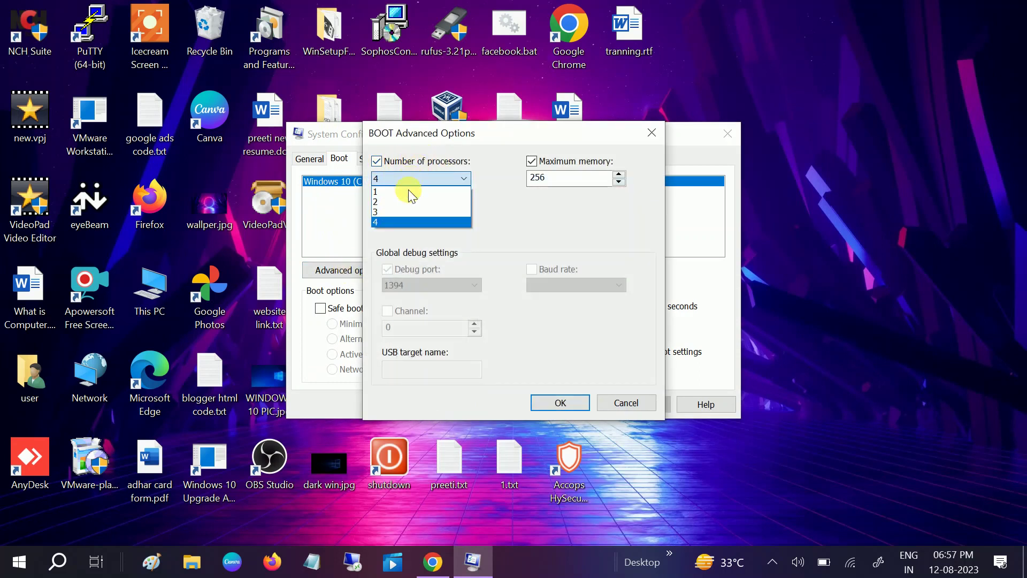
left_click(384, 220)
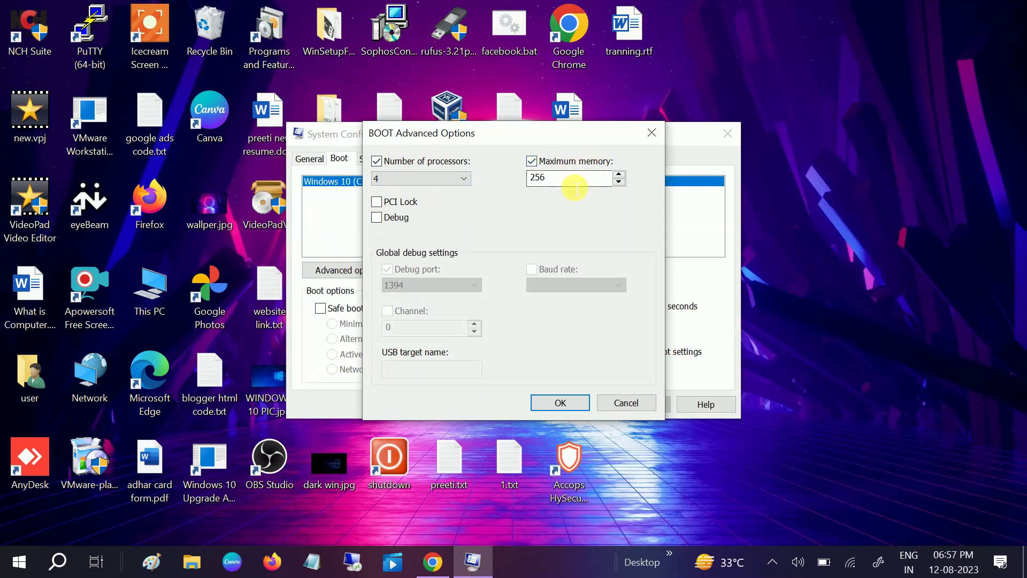
left_click(557, 401)
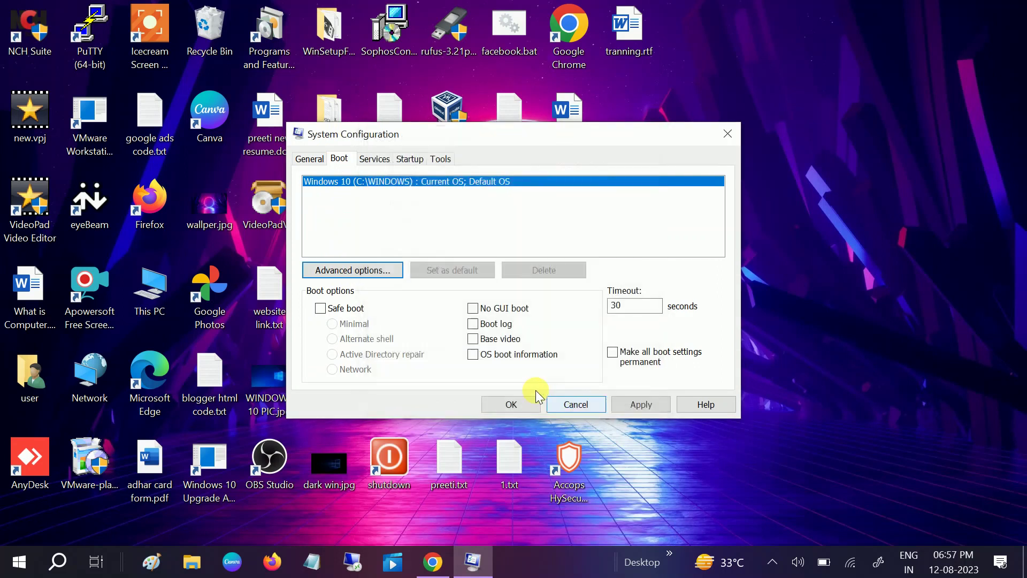
- Review the Services list, then switch to the Tools tab
left_click(368, 161)
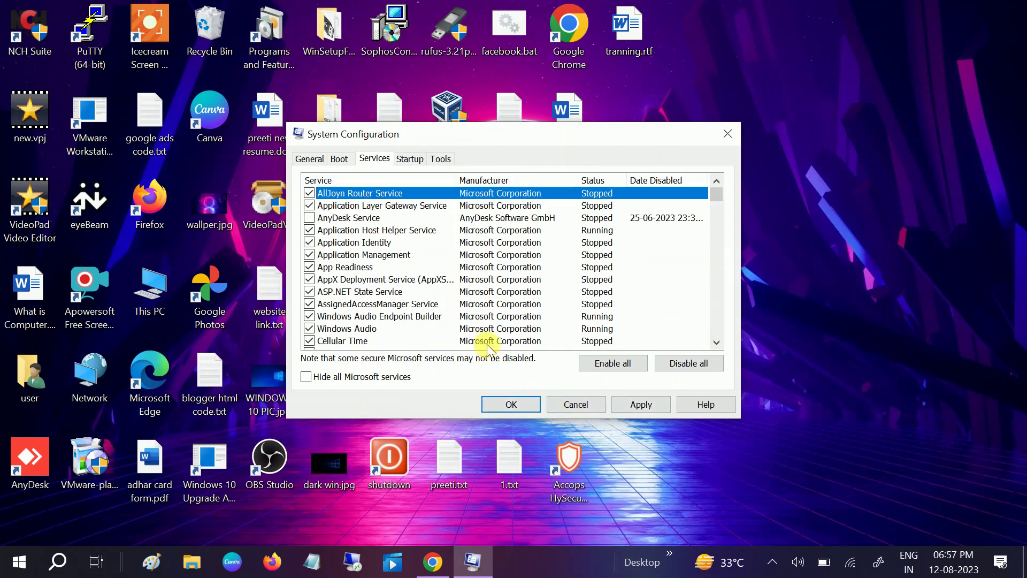
left_click(440, 158)
- Close System Configuration and refresh the desktop from its right-click menu
left_click(727, 138)
right_click(526, 202)
left_click(566, 245)
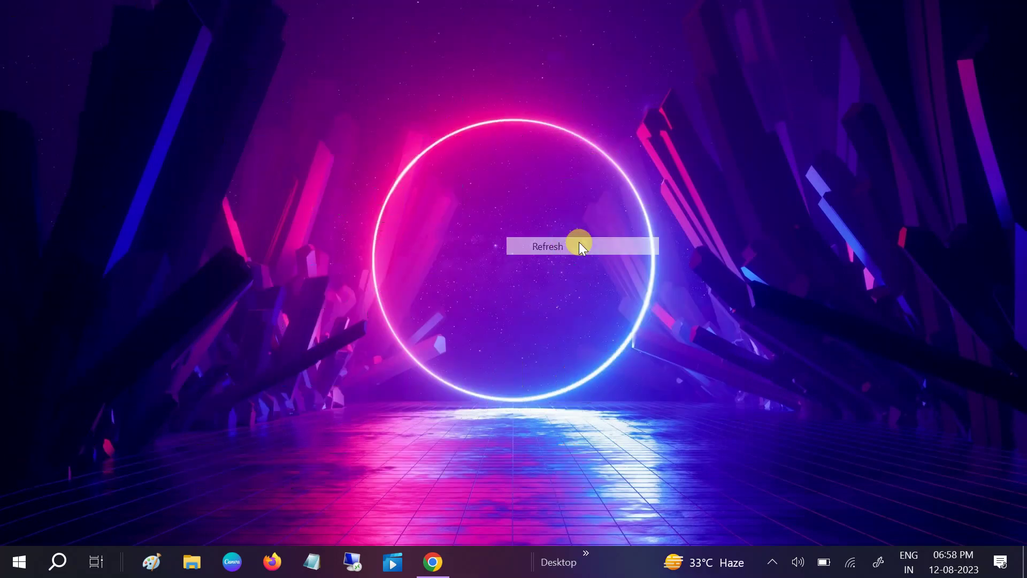